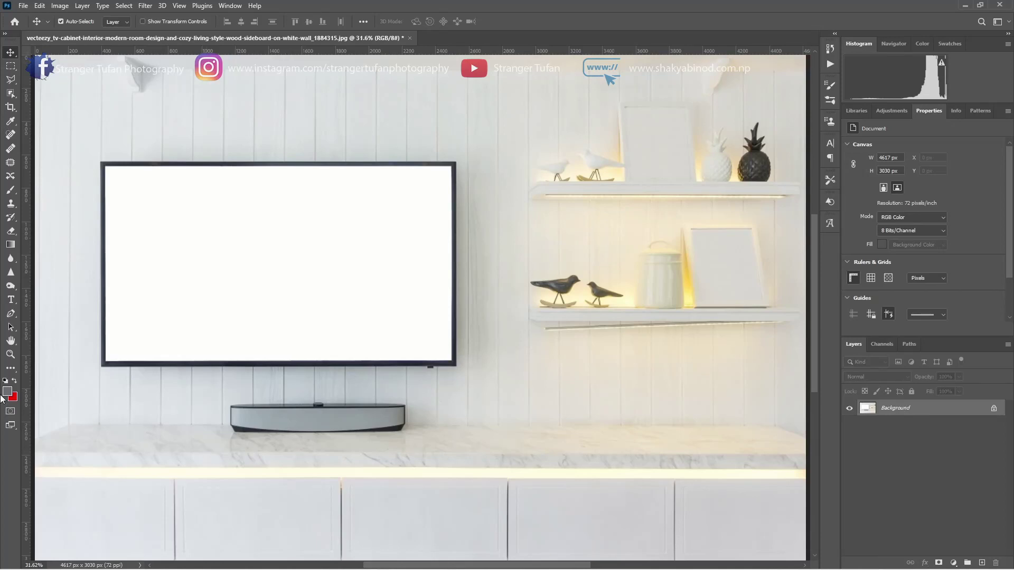
Step: Draw a grey Rectangle Tool shape stretching across the entire TV screen
{"action": "left_click", "coordinate": [12, 371]}
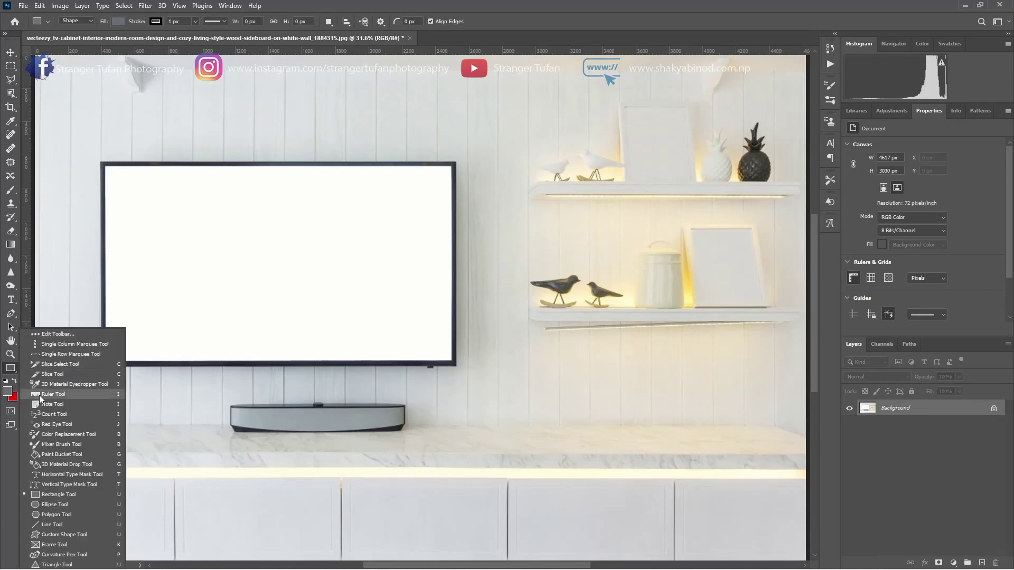
{"action": "left_click", "coordinate": [49, 494]}
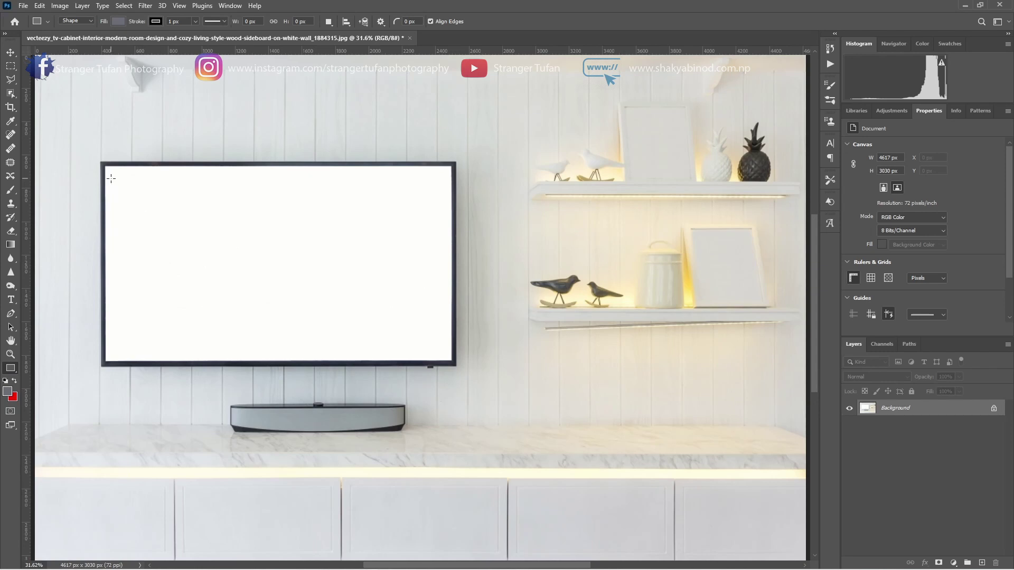
{"action": "scroll", "coordinate": [111, 178], "scroll_direction": "up", "scroll_amount": 5}
{"action": "left_click_drag", "start_coordinate": [102, 157], "coordinate": [194, 264]}
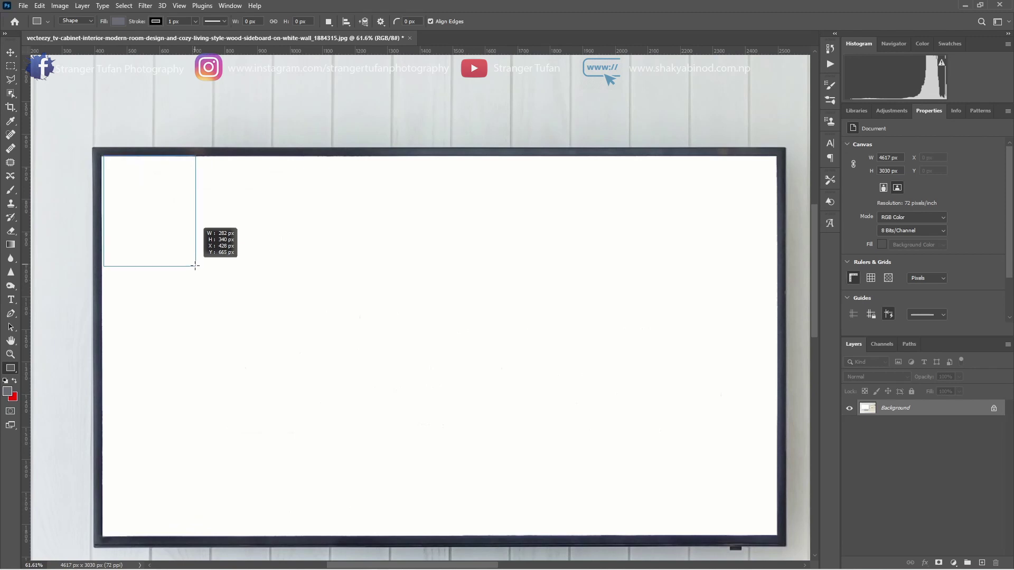
{"action": "left_click_drag", "start_coordinate": [195, 263], "coordinate": [772, 533]}
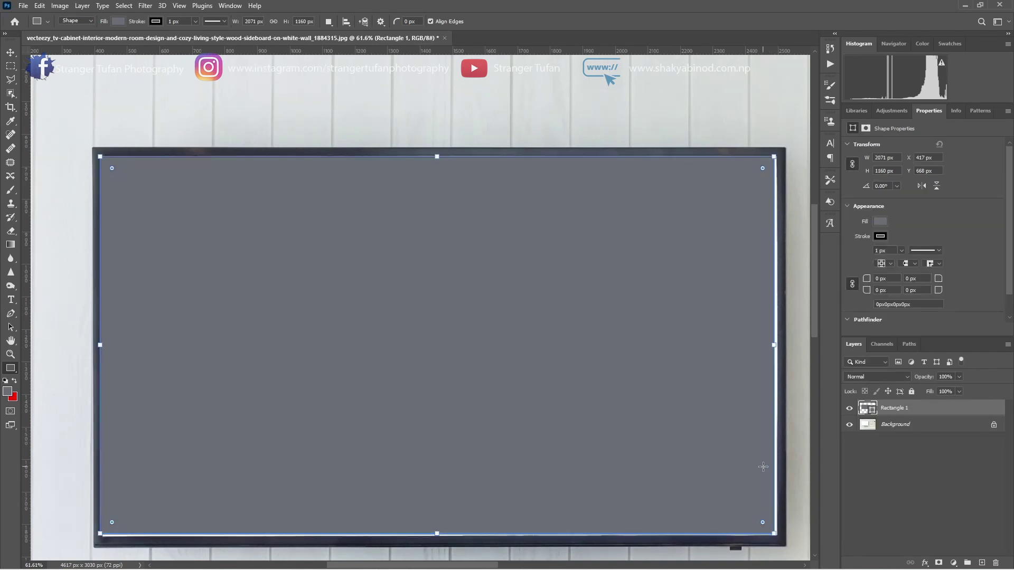
Step: Convert the Rectangle 1 layer into an embedded smart object
{"action": "right_click", "coordinate": [654, 411]}
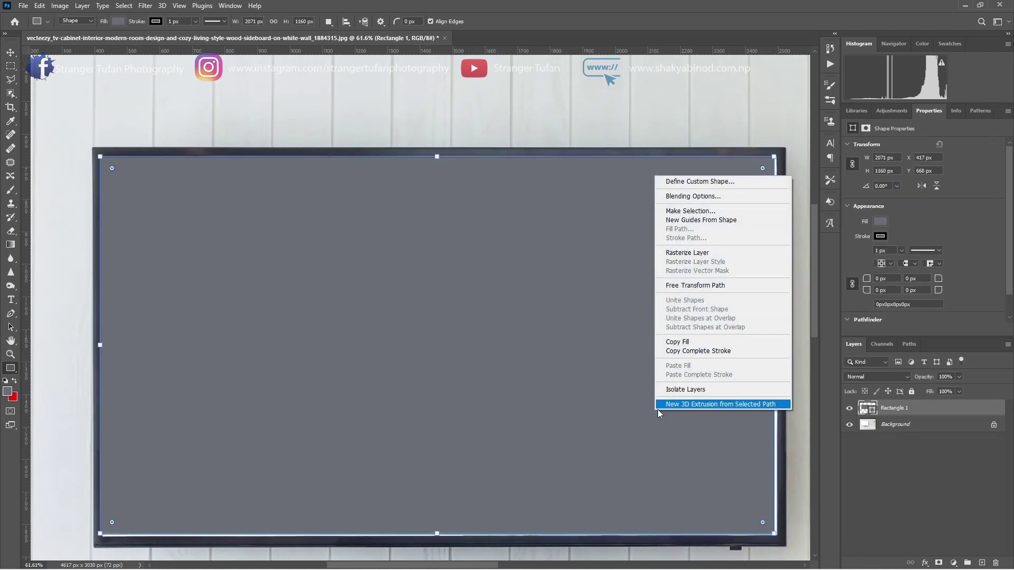
{"action": "left_click", "coordinate": [572, 434]}
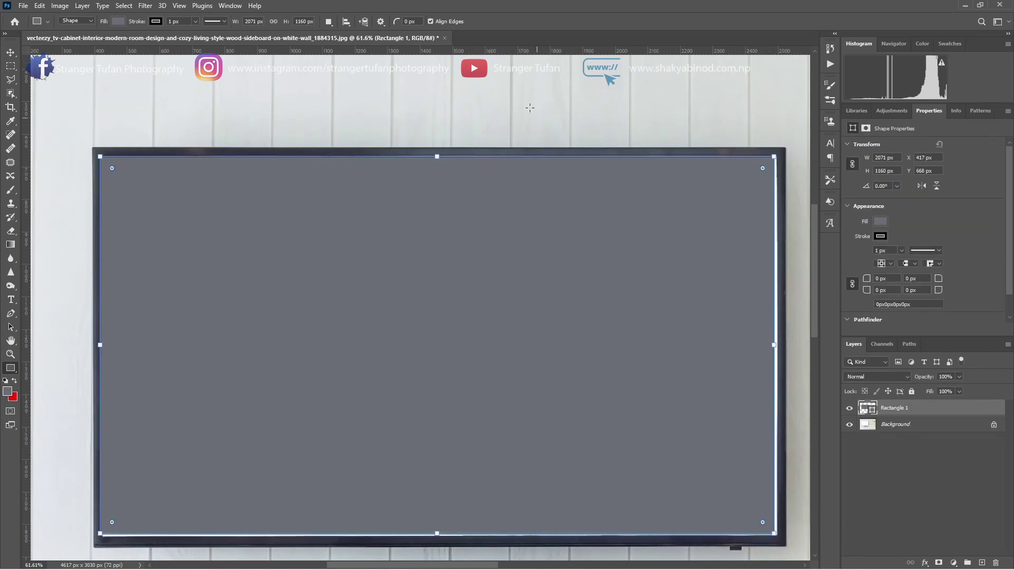
{"action": "right_click", "coordinate": [892, 408]}
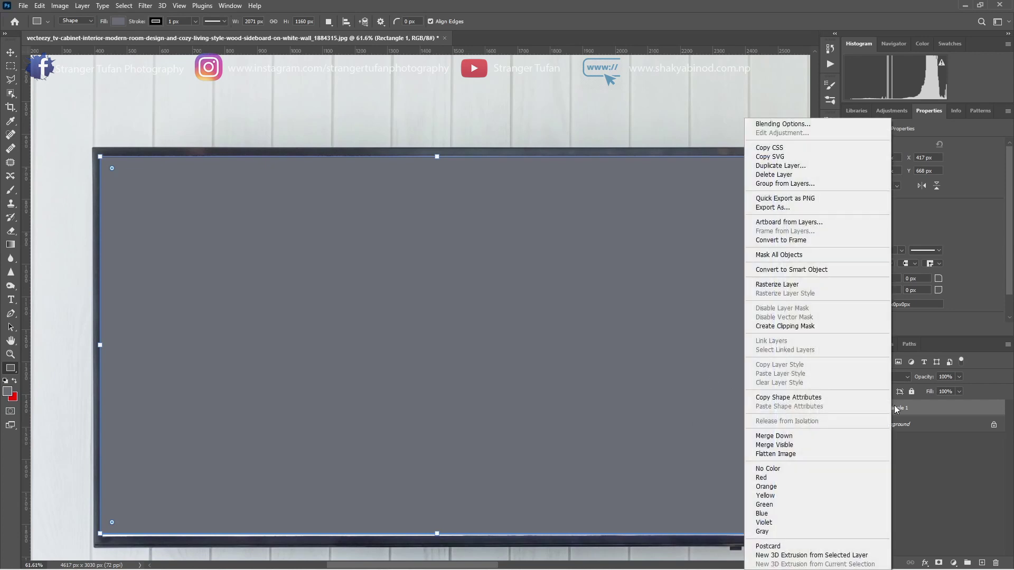
{"action": "left_click", "coordinate": [816, 273]}
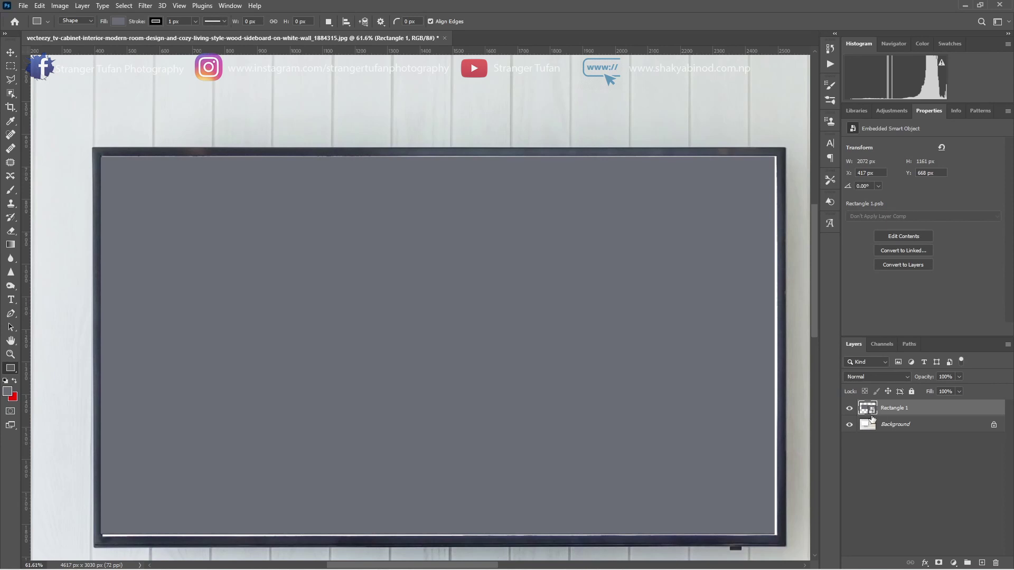
{"action": "key", "text": "ctrl+t"}
Step: Distort the rectangle so its bottom-right and top-right corners meet the TV screen corners
{"action": "scroll", "coordinate": [663, 390], "scroll_direction": "down", "scroll_amount": 2}
{"action": "scroll", "coordinate": [628, 381], "scroll_direction": "down", "scroll_amount": 2}
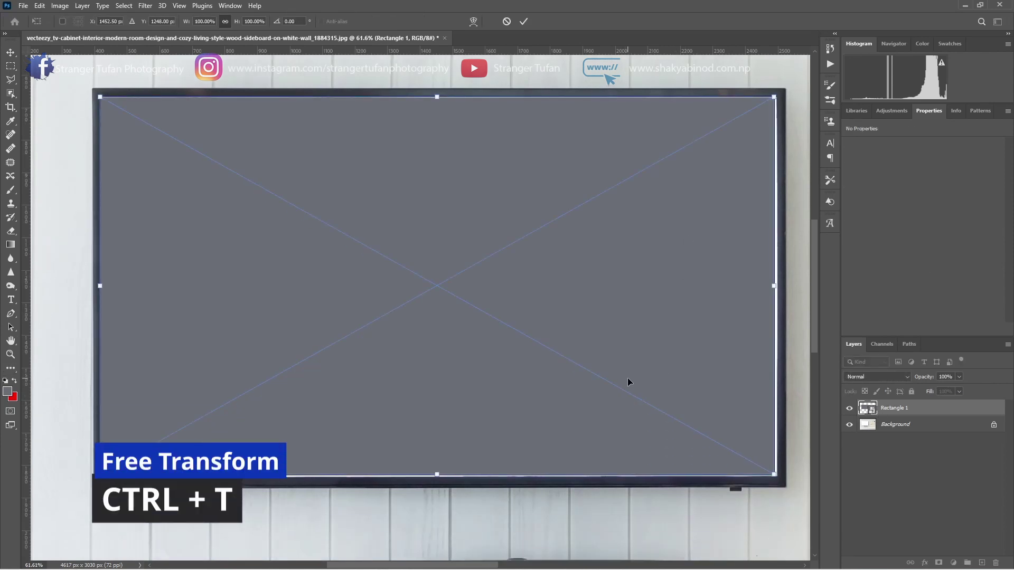
{"action": "scroll", "coordinate": [627, 380], "scroll_direction": "down", "scroll_amount": 1}
{"action": "right_click", "coordinate": [729, 398]}
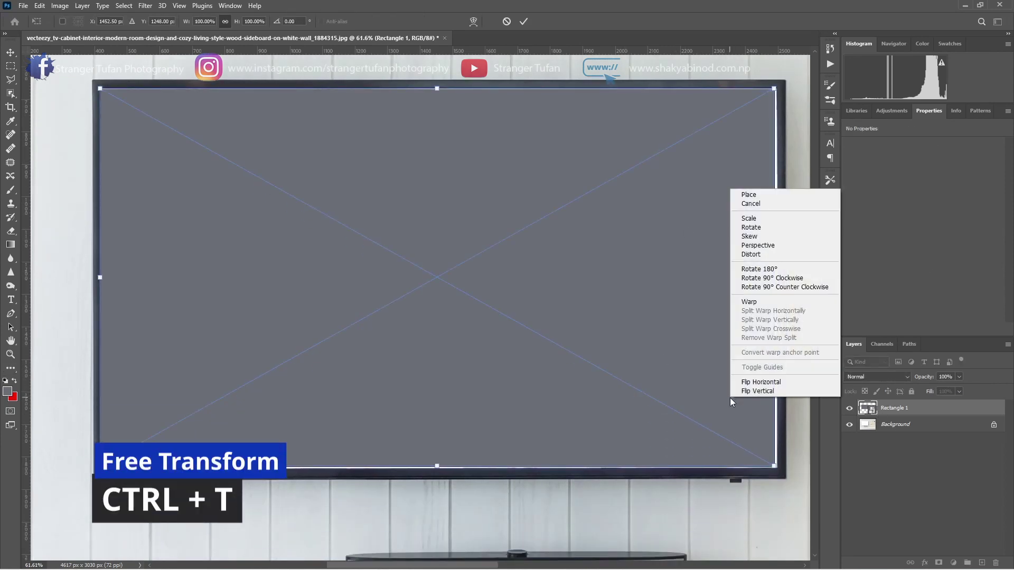
{"action": "left_click", "coordinate": [760, 256]}
{"action": "left_click_drag", "start_coordinate": [773, 469], "coordinate": [775, 470]}
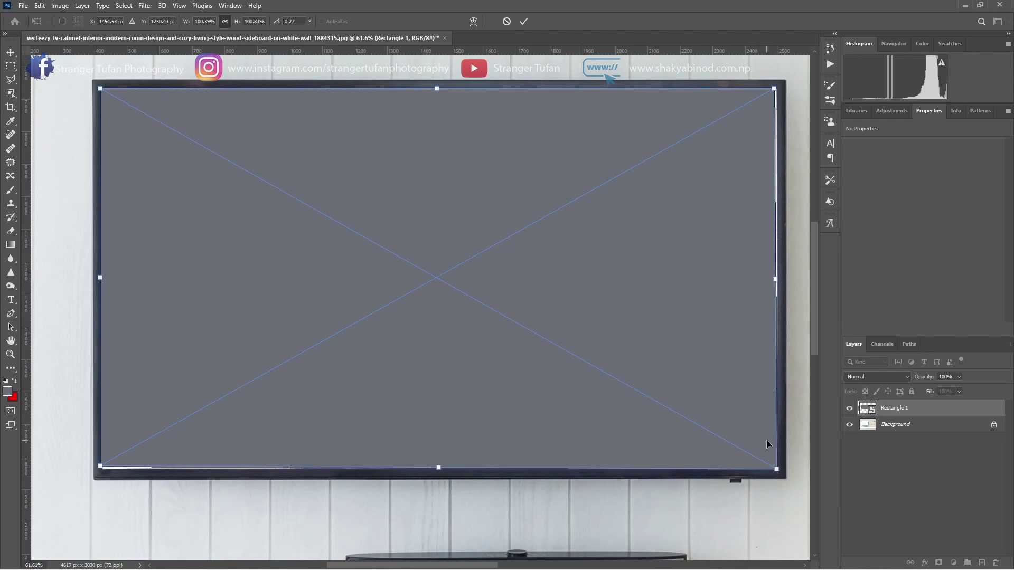
{"action": "scroll", "coordinate": [765, 439], "scroll_direction": "up", "scroll_amount": 4}
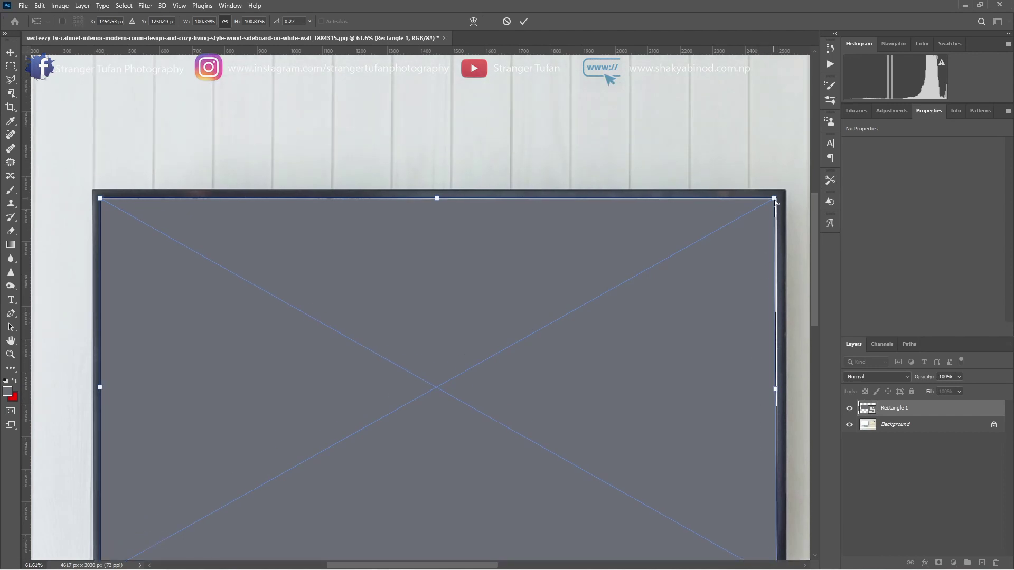
{"action": "left_click_drag", "start_coordinate": [774, 199], "coordinate": [777, 200]}
Step: Move the bottom-left corner onto the screen edge and commit the distortion
{"action": "scroll", "coordinate": [375, 281], "scroll_direction": "down", "scroll_amount": 2}
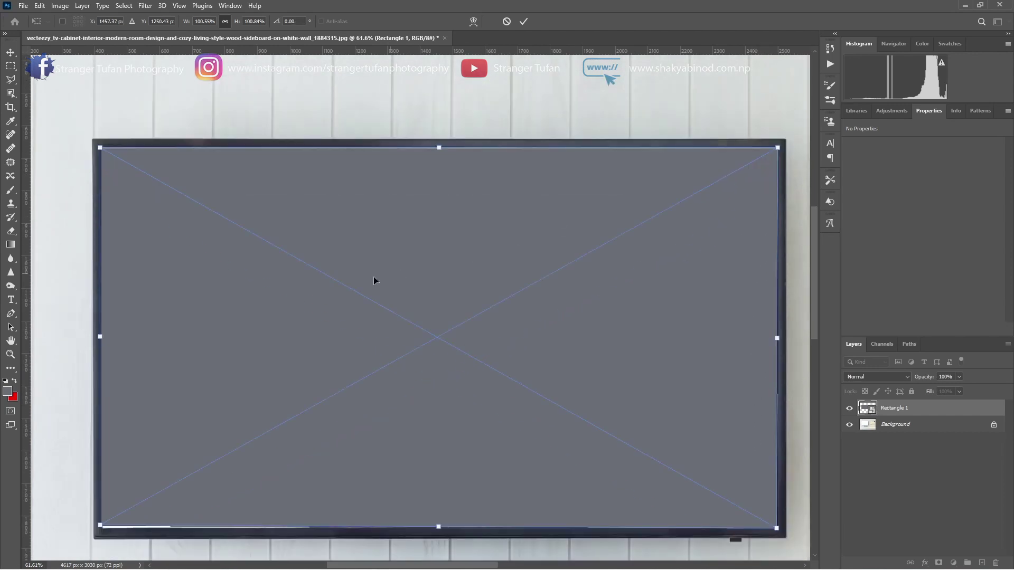
{"action": "scroll", "coordinate": [261, 360], "scroll_direction": "down", "scroll_amount": 3}
{"action": "left_click_drag", "start_coordinate": [100, 434], "coordinate": [101, 438]}
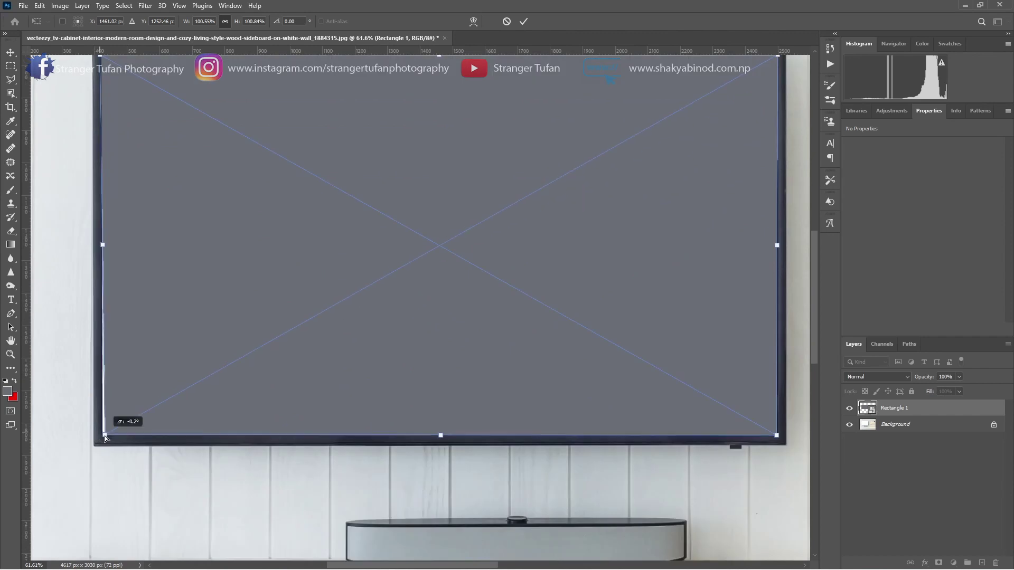
{"action": "scroll", "coordinate": [129, 369], "scroll_direction": "up", "scroll_amount": 3}
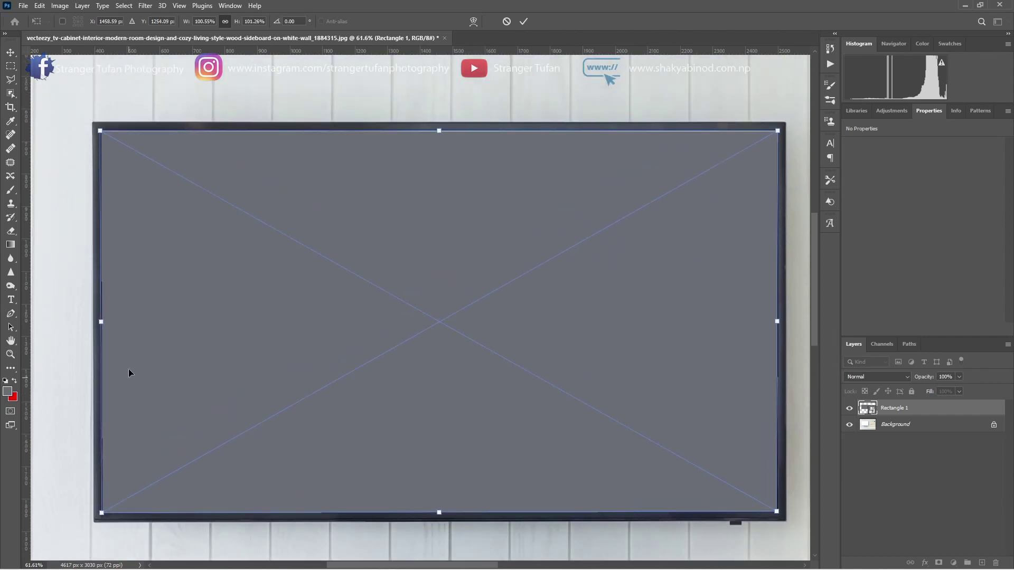
{"action": "scroll", "coordinate": [105, 256], "scroll_direction": "up", "scroll_amount": 2}
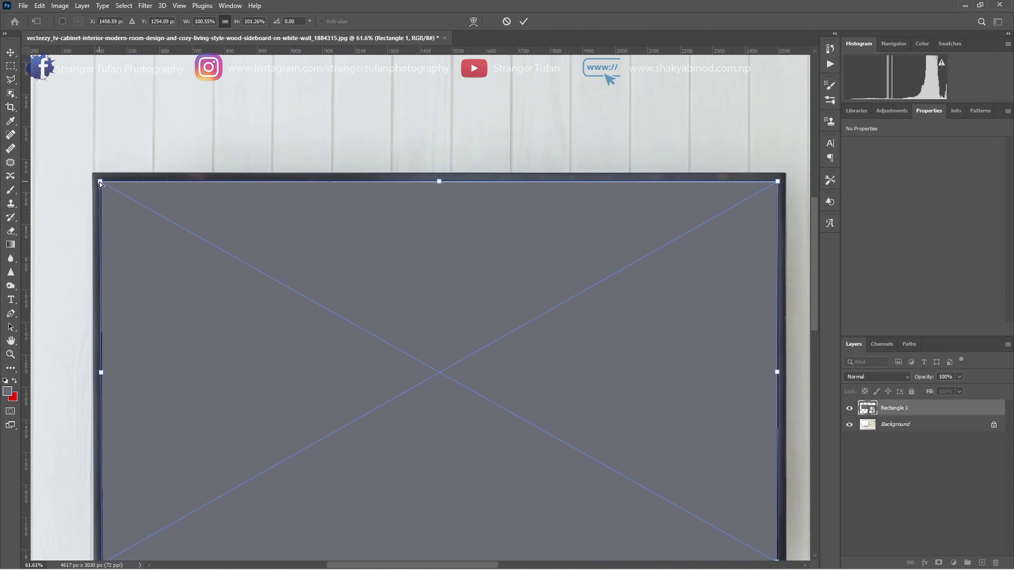
{"action": "scroll", "coordinate": [513, 188], "scroll_direction": "up", "scroll_amount": 2}
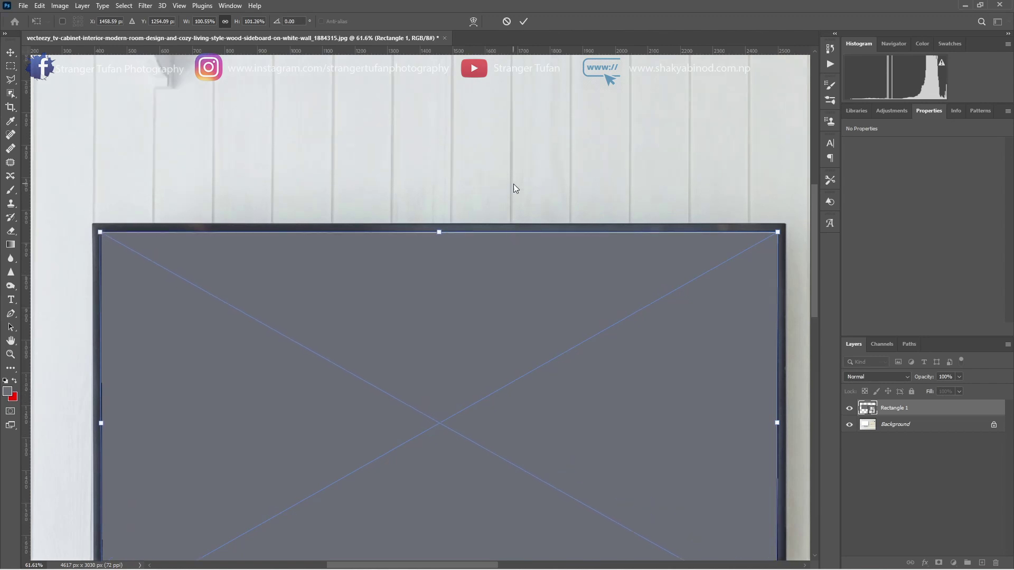
{"action": "left_click", "coordinate": [525, 21]}
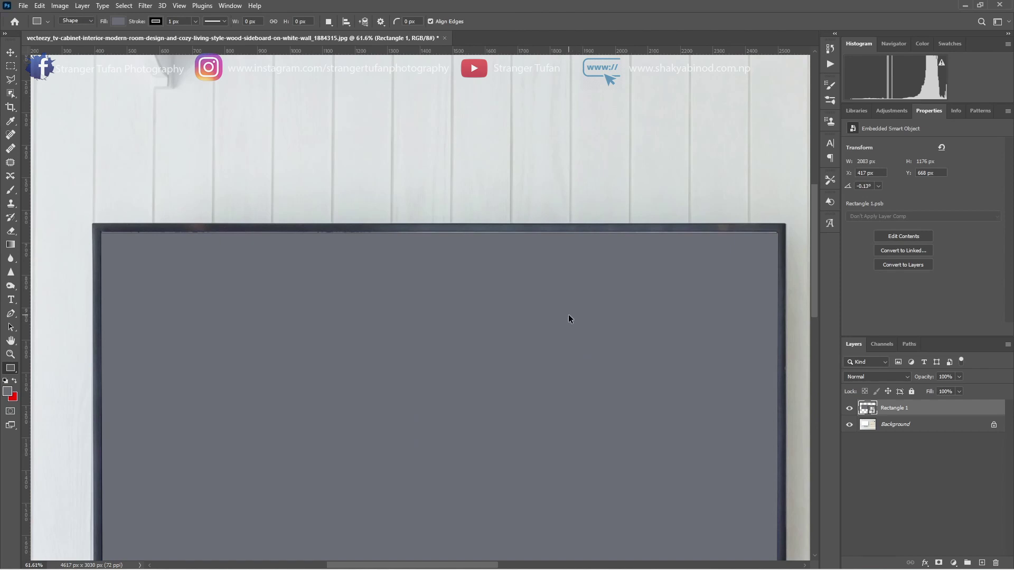
Step: Warp the rectangle's top edge up so it meets the TV frame
{"action": "key", "text": "ctrl+t"}
{"action": "right_click", "coordinate": [563, 274]}
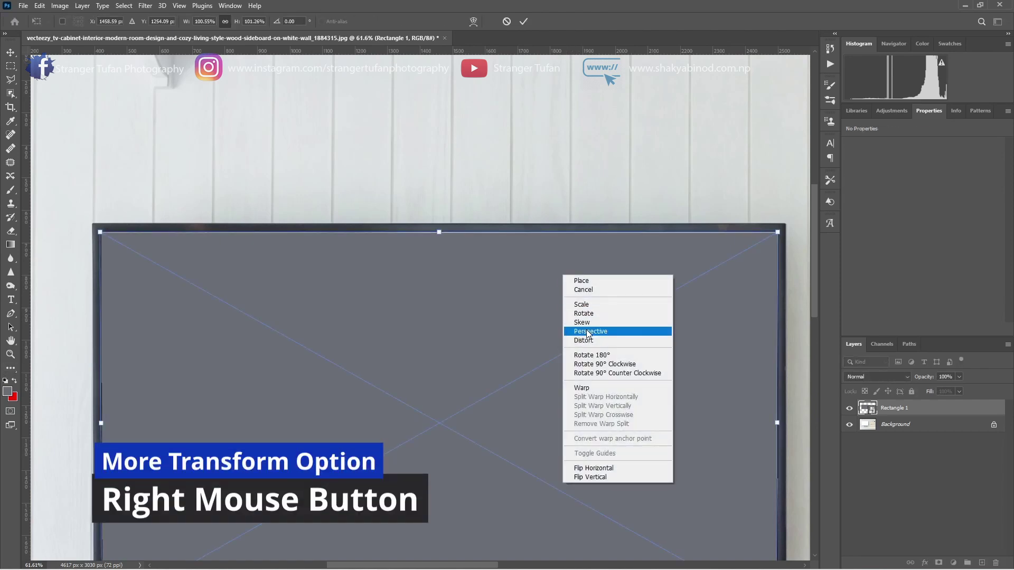
{"action": "left_click", "coordinate": [583, 388]}
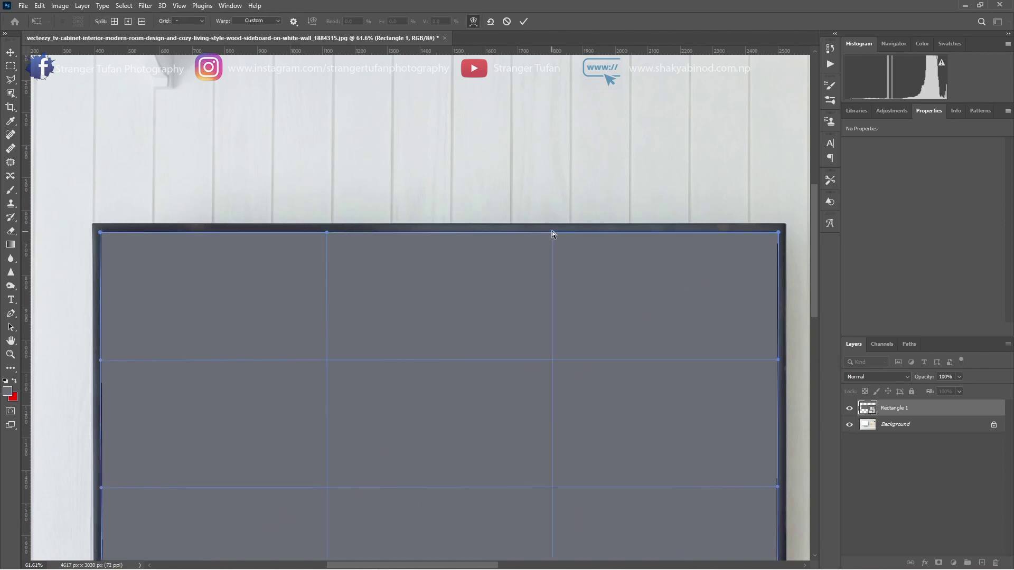
{"action": "left_click_drag", "start_coordinate": [552, 230], "coordinate": [553, 230]}
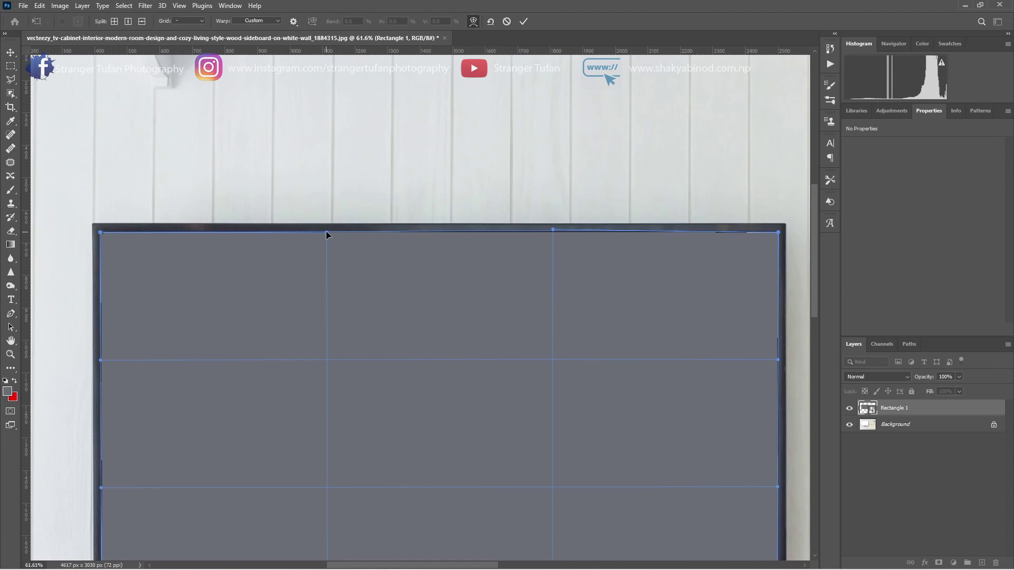
{"action": "left_click_drag", "start_coordinate": [326, 233], "coordinate": [327, 231]}
{"action": "left_click", "coordinate": [524, 21]}
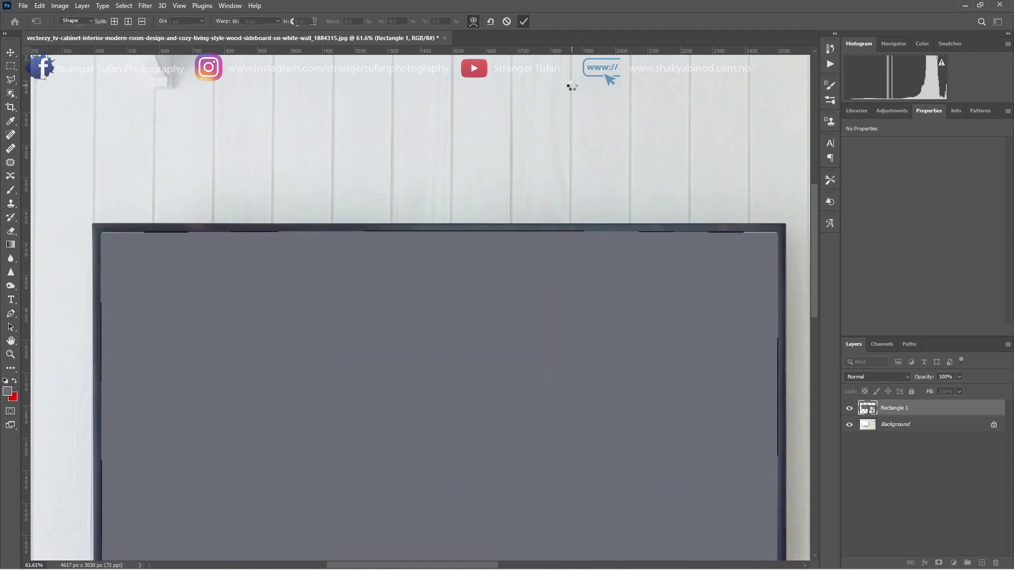
Step: Distort the top-right corner up to the frame edge, apply, and fit the image in view
{"action": "key", "text": "ctrl+t"}
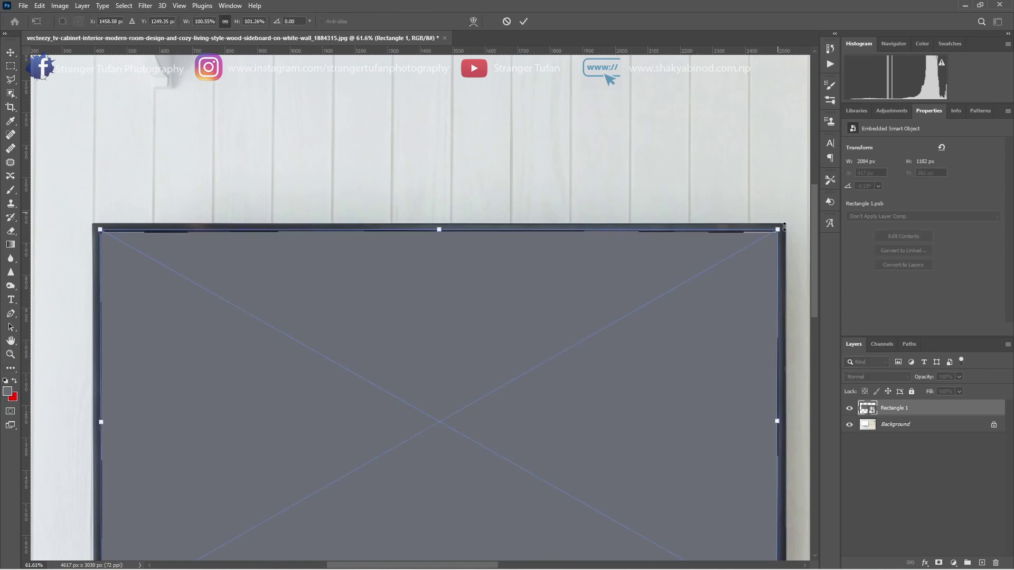
{"action": "right_click", "coordinate": [755, 248]}
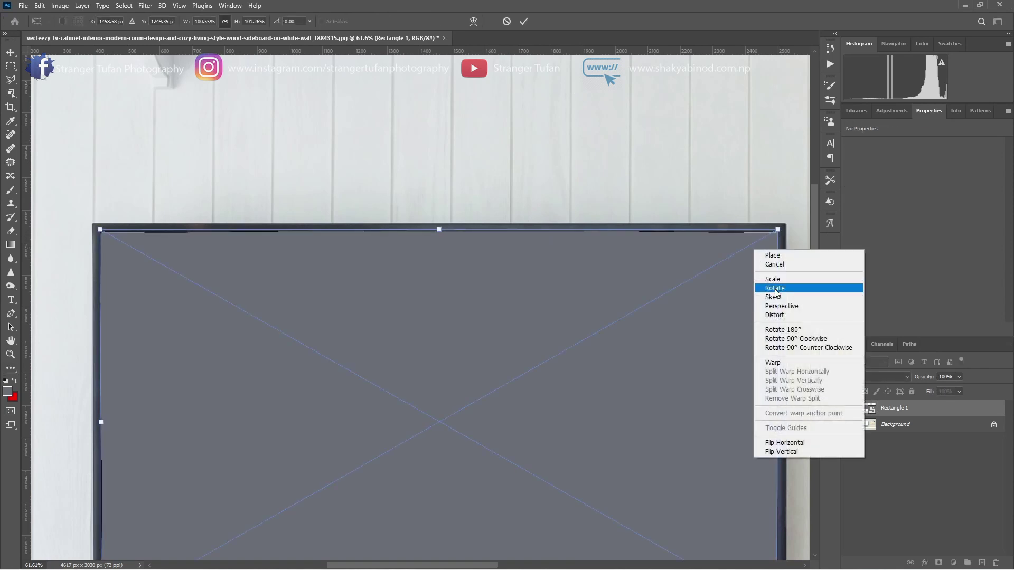
{"action": "left_click", "coordinate": [780, 316]}
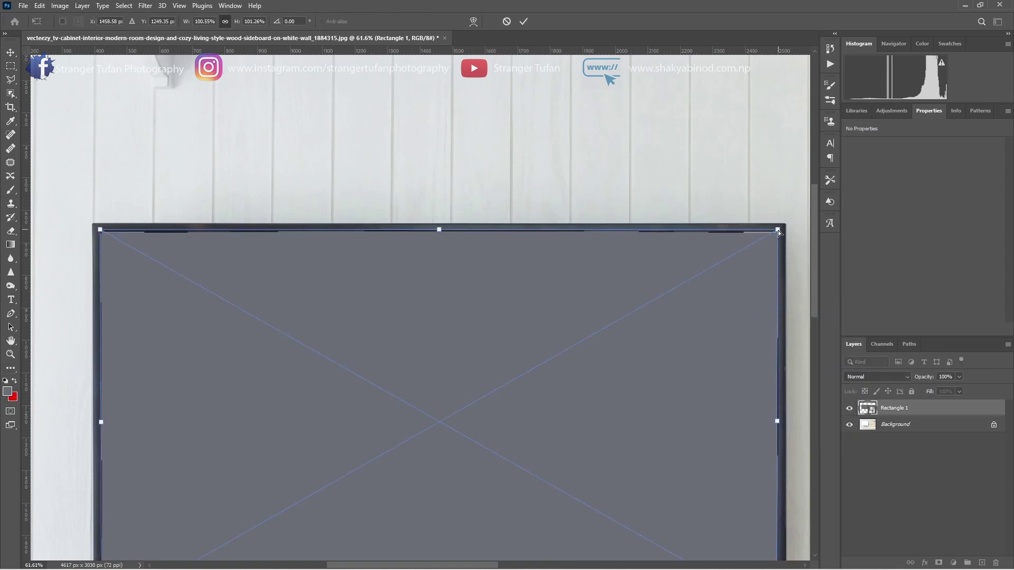
{"action": "left_click_drag", "start_coordinate": [778, 231], "coordinate": [779, 229]}
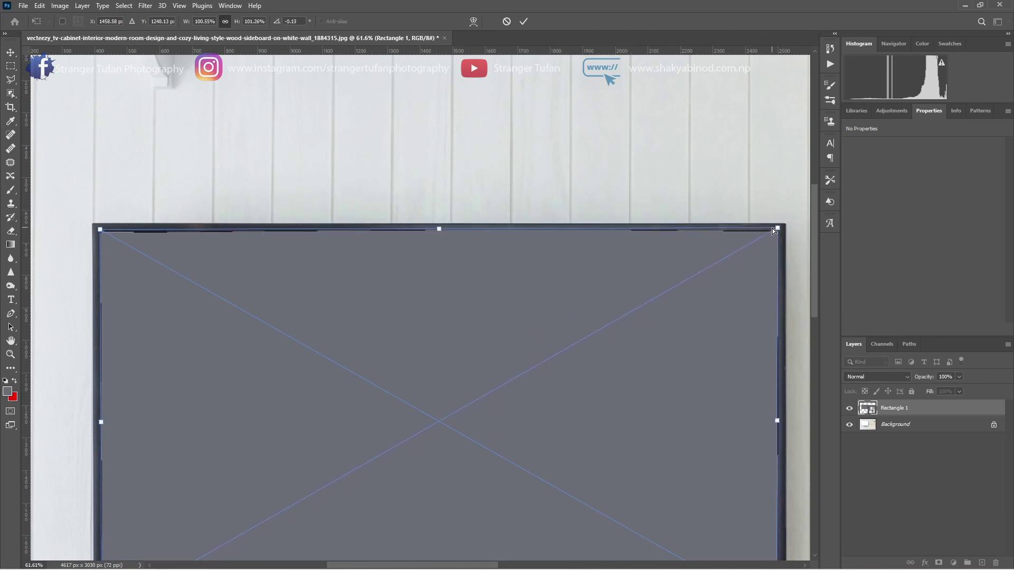
{"action": "key", "text": "Return"}
{"action": "key", "text": "ctrl+0"}
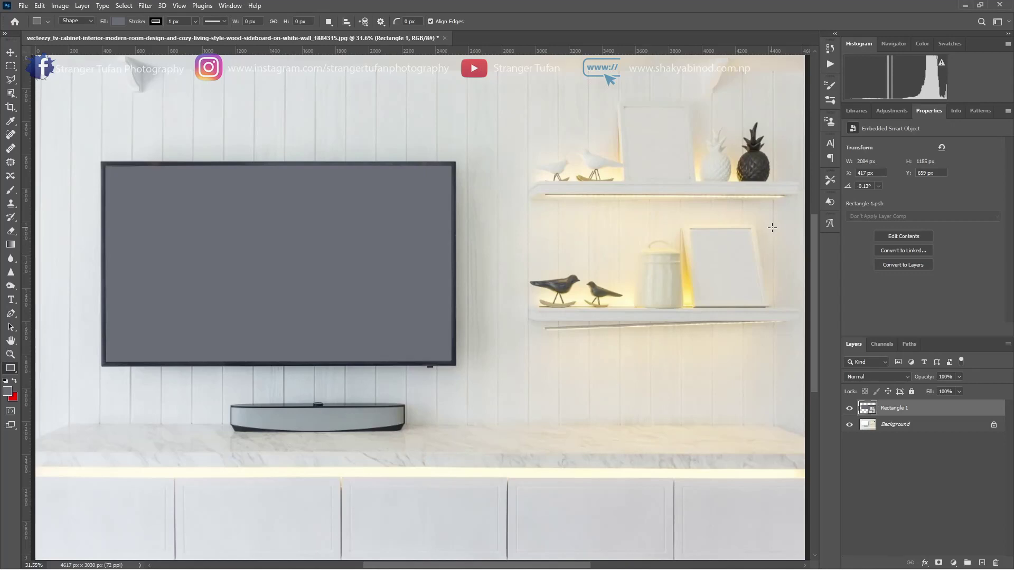
Step: Rename the Rectangle 1 layer to 'tv'
{"action": "double_click", "coordinate": [893, 408]}
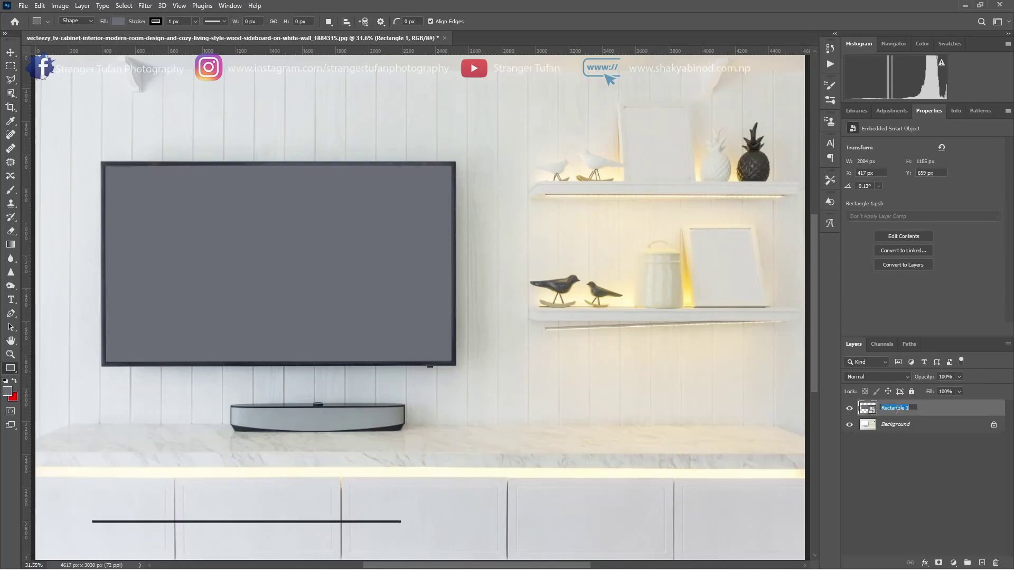
{"action": "type", "text": "tv"}
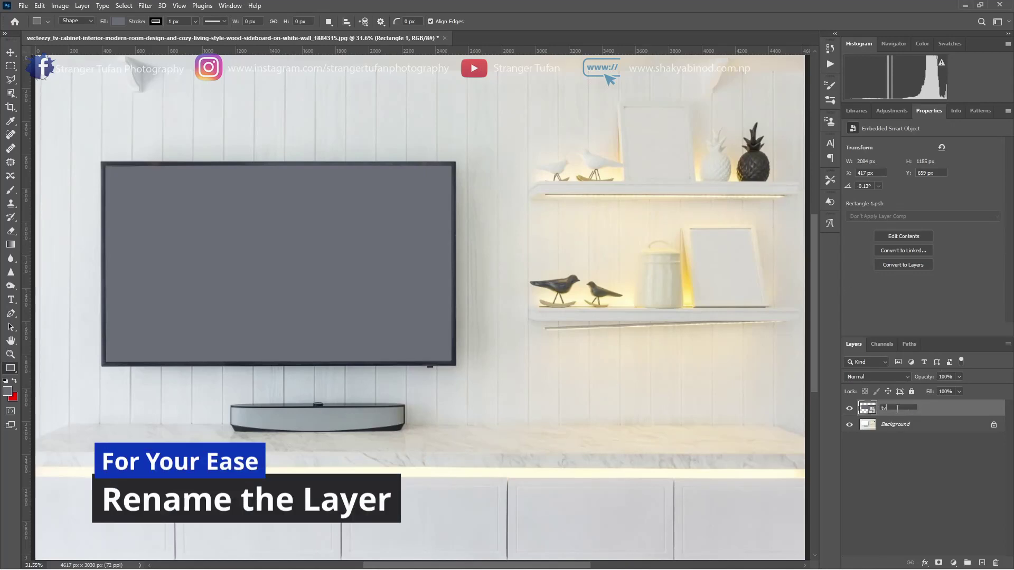
{"action": "key", "text": "Return"}
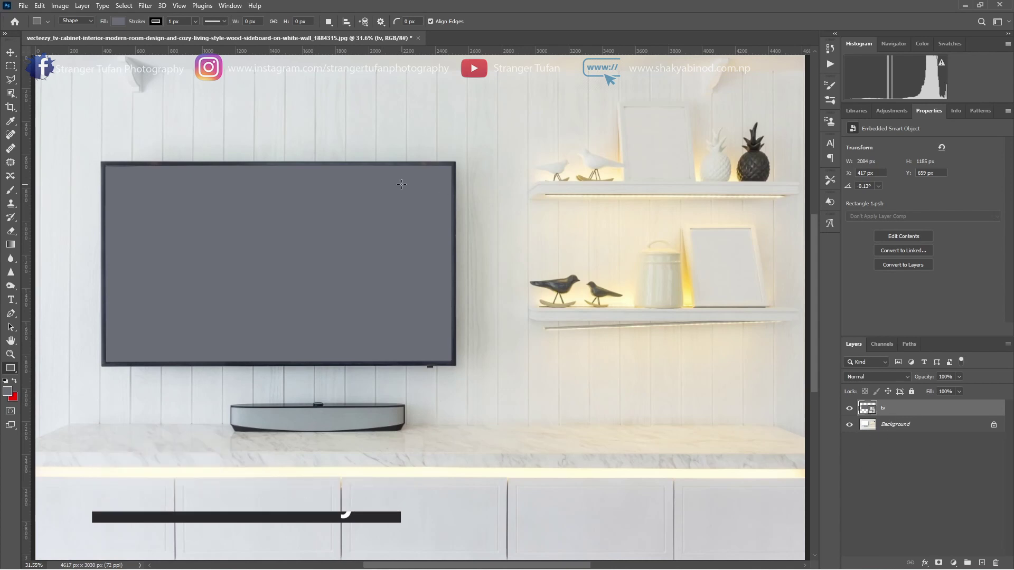
Step: Zoom and pan the view in on the shelves
{"action": "scroll", "coordinate": [658, 325], "scroll_direction": "up", "scroll_amount": 2}
{"action": "scroll", "coordinate": [657, 325], "scroll_direction": "down", "scroll_amount": 2}
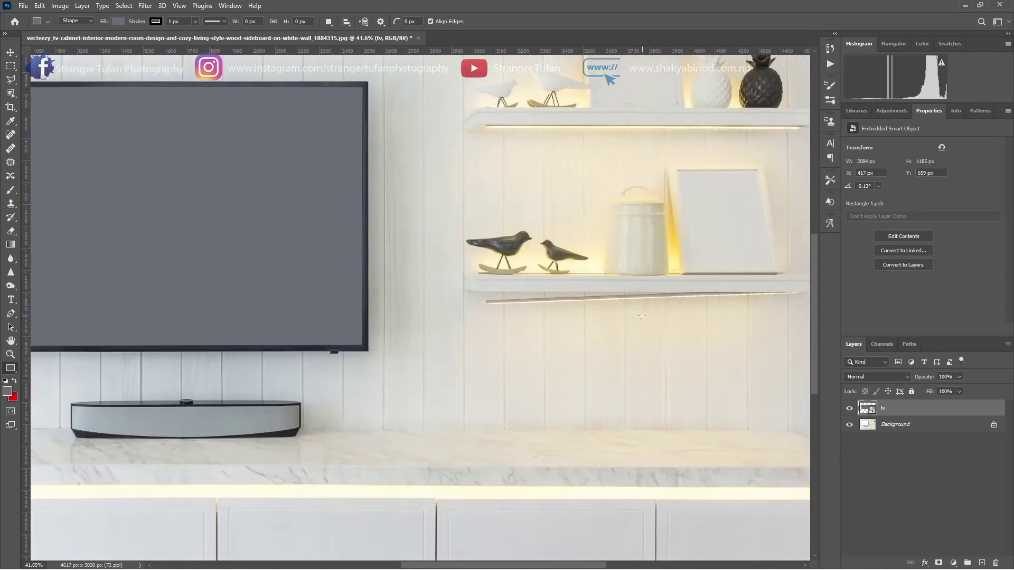
{"action": "scroll", "coordinate": [607, 369], "scroll_direction": "down", "scroll_amount": 1}
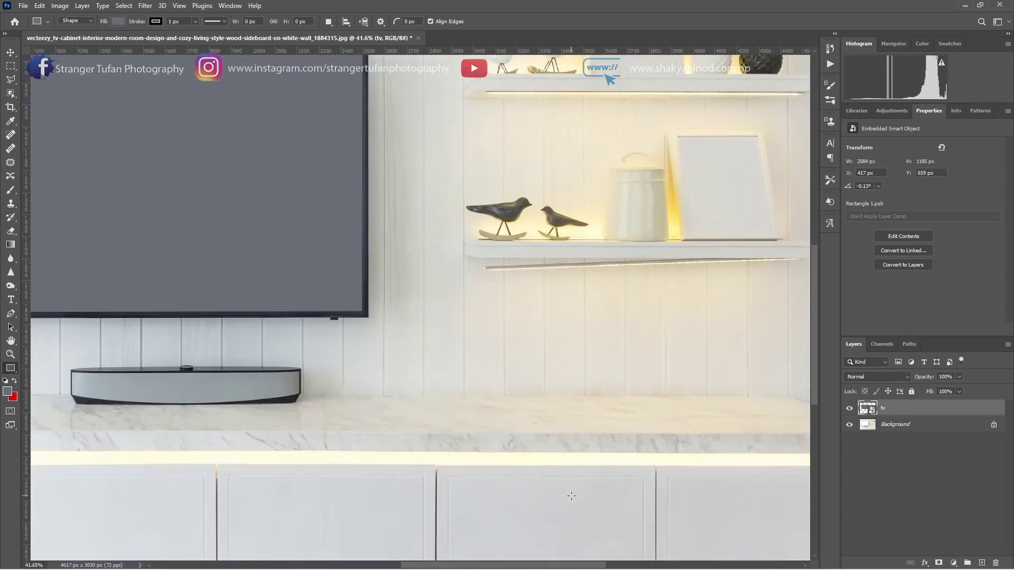
{"action": "scroll", "coordinate": [528, 422], "scroll_direction": "right", "scroll_amount": 2}
{"action": "scroll", "coordinate": [528, 370], "scroll_direction": "right", "scroll_amount": 3}
{"action": "scroll", "coordinate": [521, 264], "scroll_direction": "up", "scroll_amount": 2}
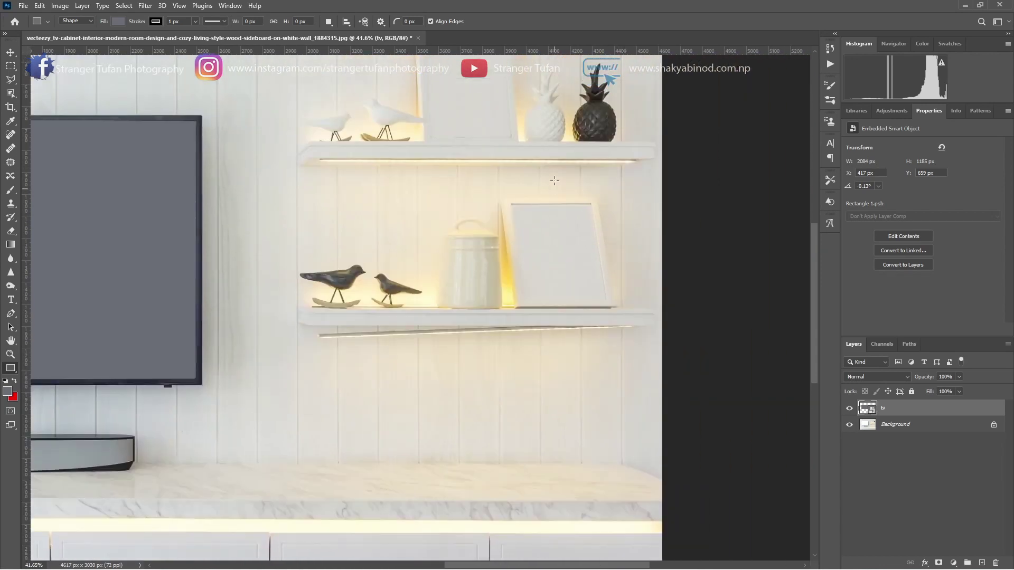
{"action": "scroll", "coordinate": [521, 246], "scroll_direction": "up", "scroll_amount": 1}
{"action": "scroll", "coordinate": [521, 247], "scroll_direction": "up", "scroll_amount": 2}
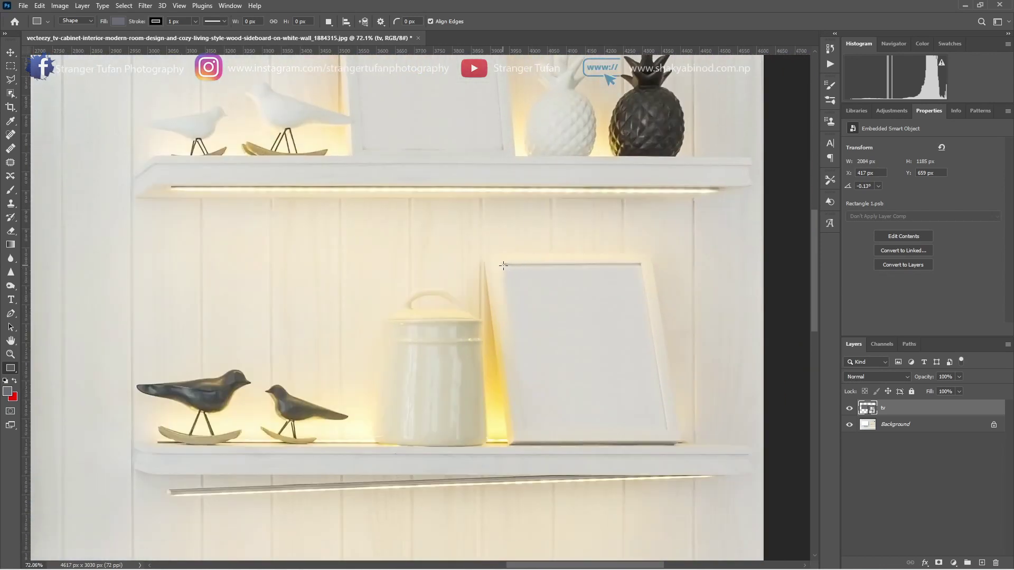
Step: Draw a grey rectangle over the lower shelf's picture frame and convert it to a smart object
{"action": "left_click_drag", "start_coordinate": [503, 265], "coordinate": [623, 431]}
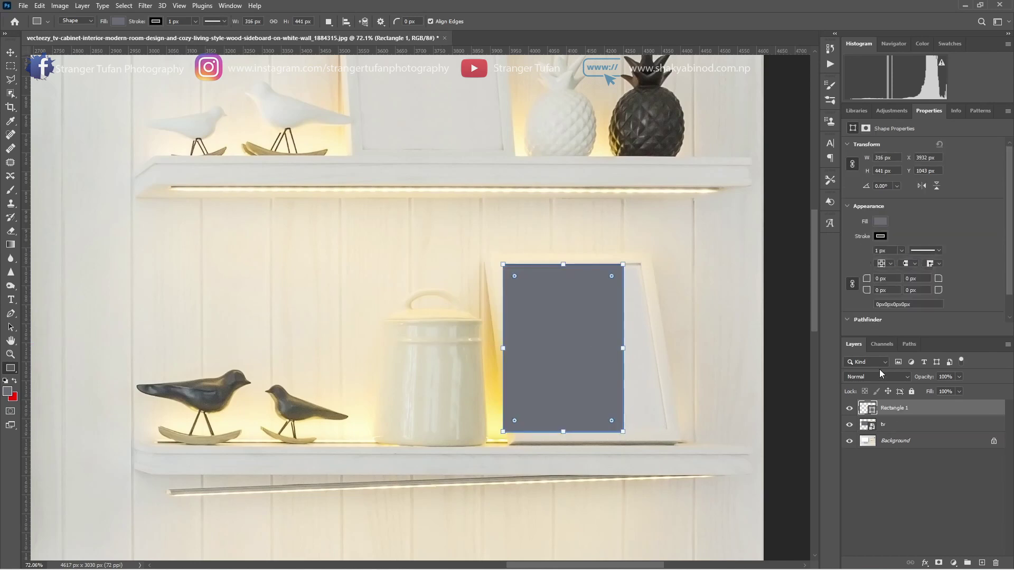
{"action": "right_click", "coordinate": [929, 407]}
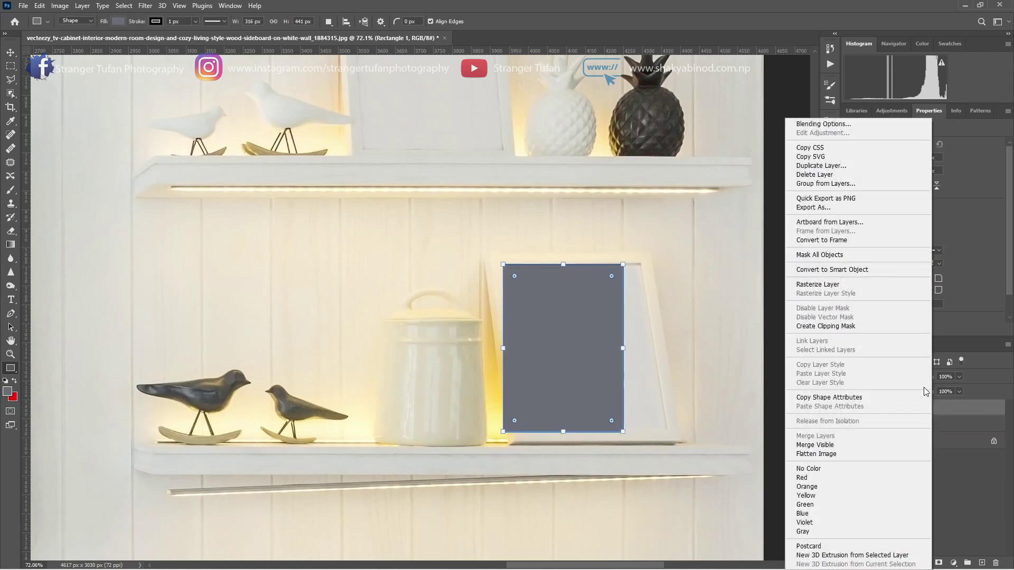
{"action": "left_click", "coordinate": [866, 269]}
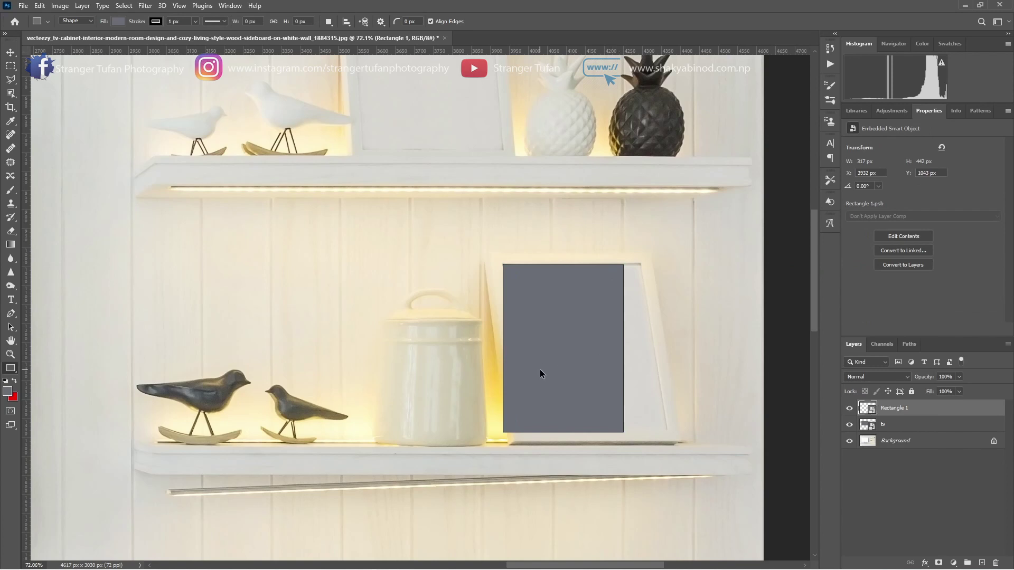
Step: Distort the rectangle's top-right corner onto the frame and set its opacity to 65%
{"action": "key", "text": "ctrl+t"}
{"action": "right_click", "coordinate": [557, 329]}
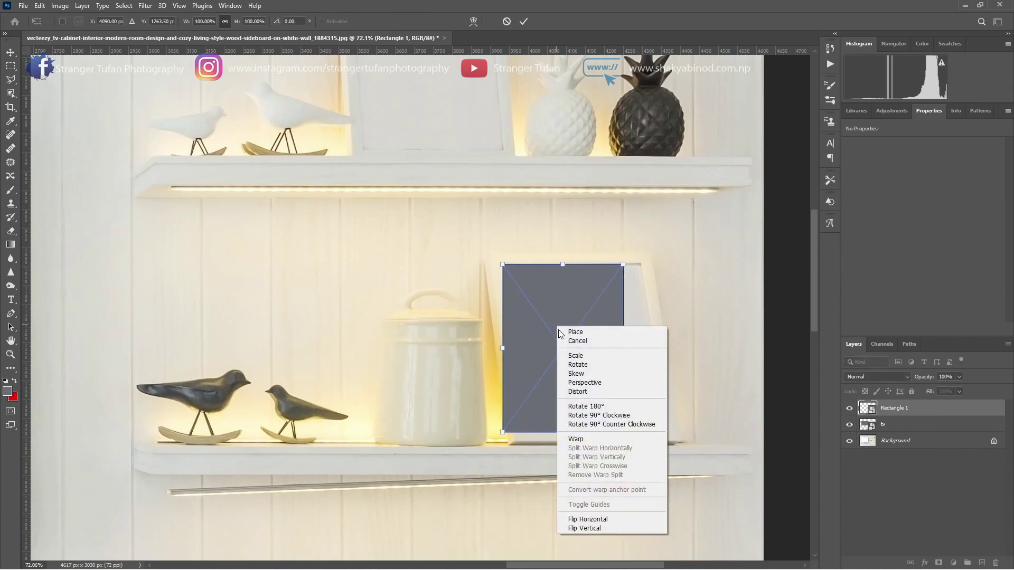
{"action": "left_click", "coordinate": [586, 391]}
{"action": "scroll", "coordinate": [615, 285], "scroll_direction": "up", "scroll_amount": 5}
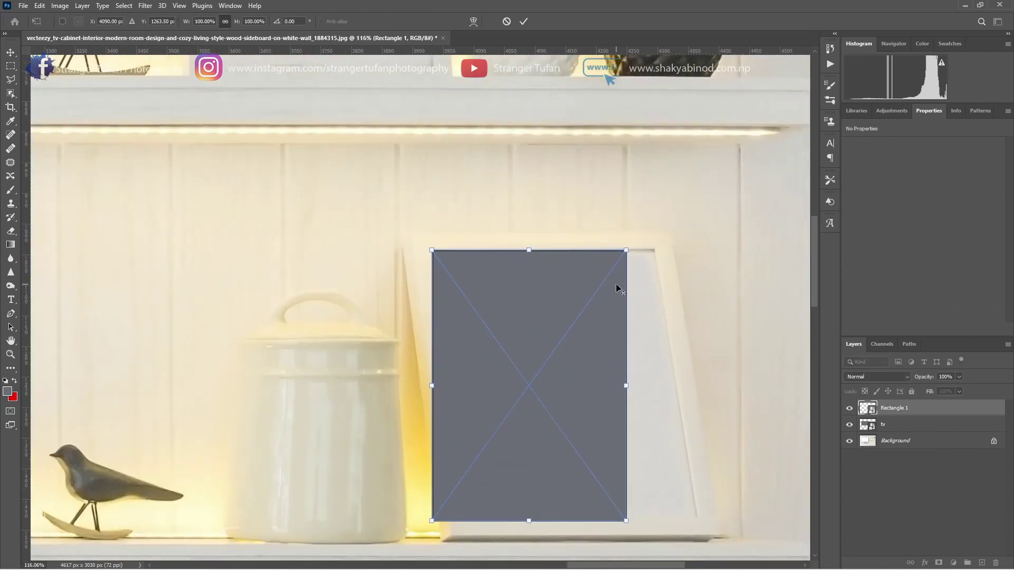
{"action": "left_click_drag", "start_coordinate": [626, 251], "coordinate": [653, 250]}
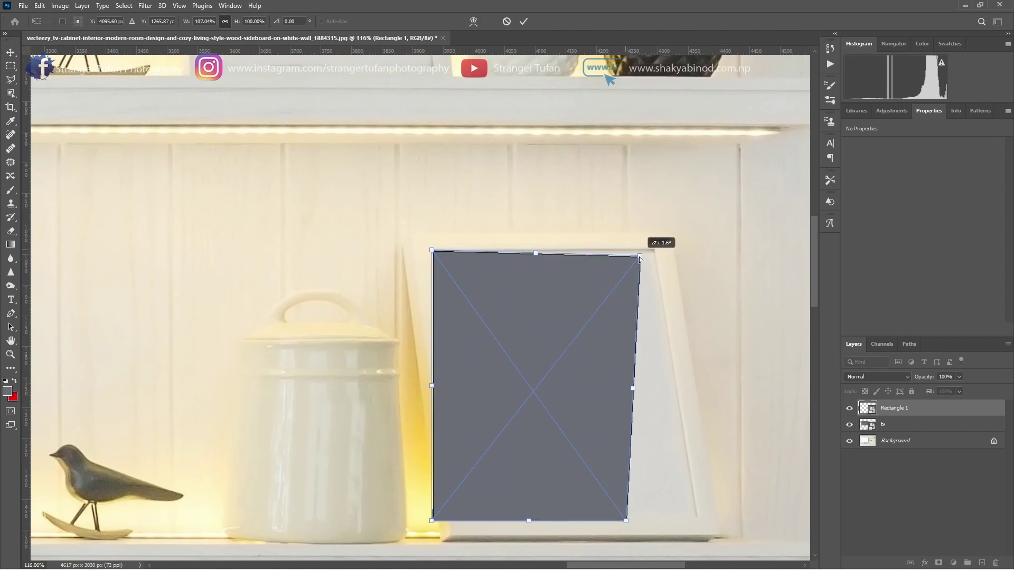
{"action": "scroll", "coordinate": [653, 252], "scroll_direction": "up", "scroll_amount": 4}
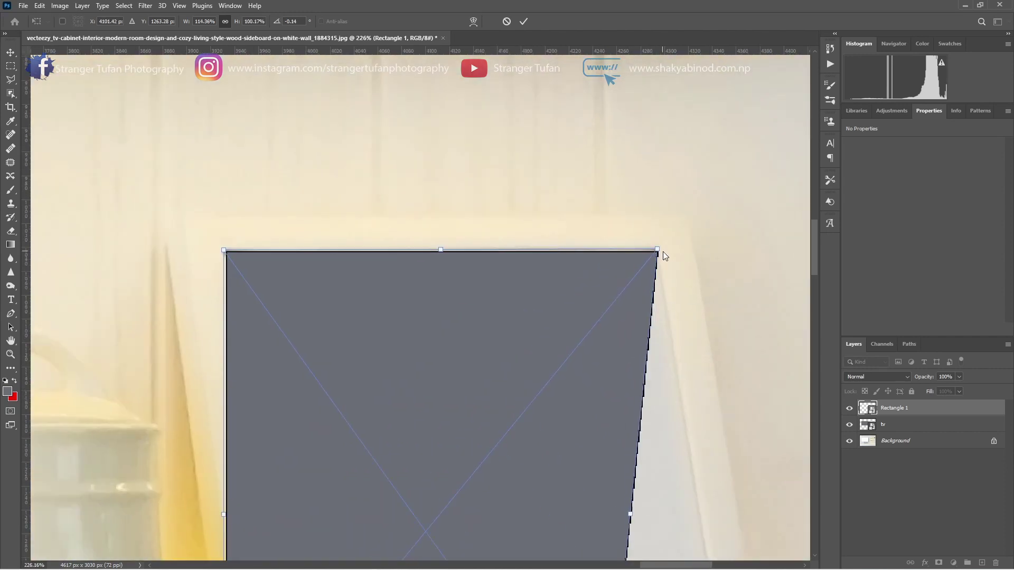
{"action": "left_click_drag", "start_coordinate": [658, 253], "coordinate": [658, 252]}
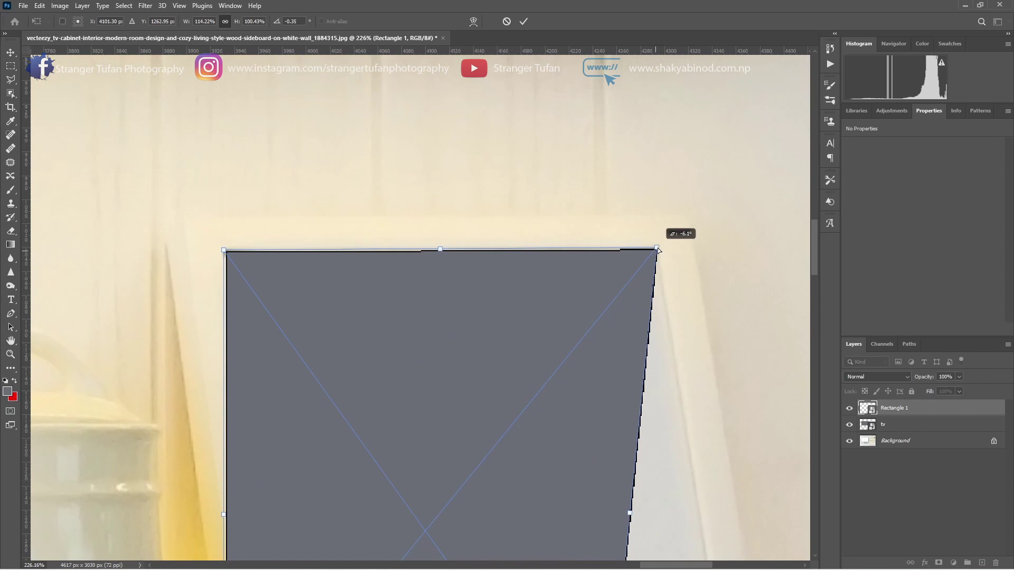
{"action": "left_click_drag", "start_coordinate": [922, 376], "coordinate": [903, 378]}
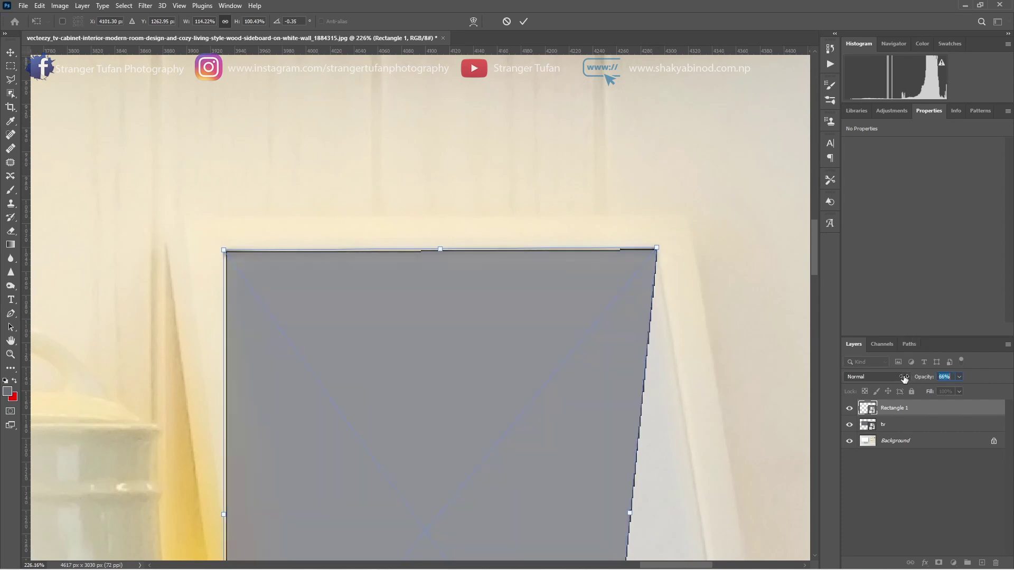
Step: Align the remaining corners with the tilted frame's edges and apply the distortion
{"action": "left_click_drag", "start_coordinate": [656, 248], "coordinate": [659, 245]}
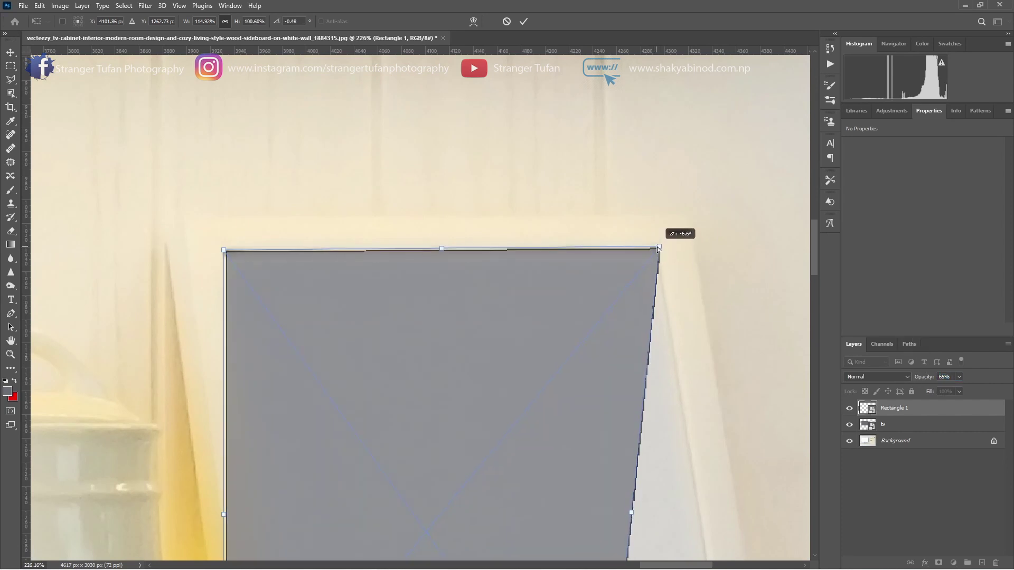
{"action": "left_click_drag", "start_coordinate": [223, 249], "coordinate": [221, 250]}
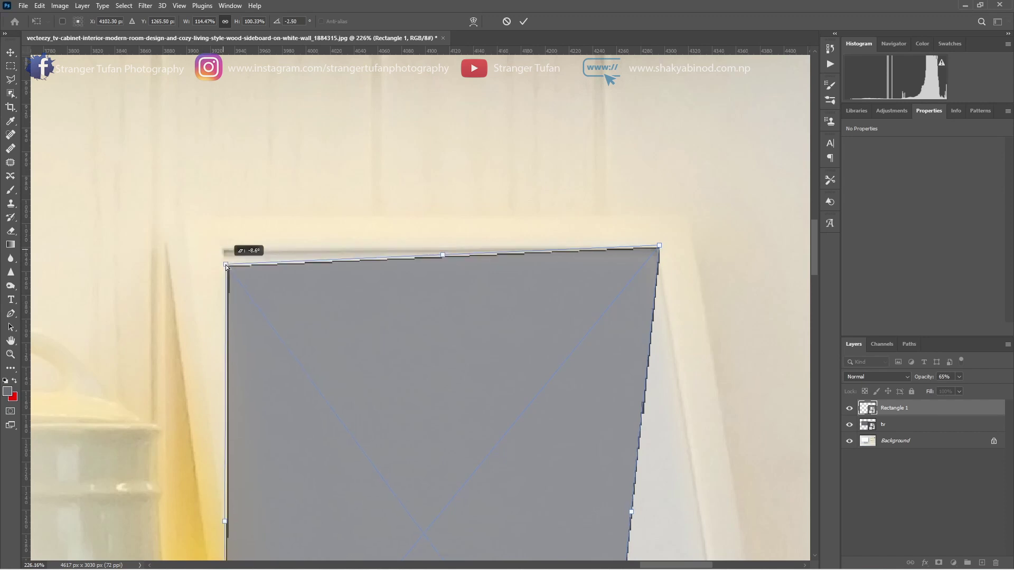
{"action": "scroll", "coordinate": [515, 240], "scroll_direction": "down", "scroll_amount": 1}
{"action": "scroll", "coordinate": [515, 235], "scroll_direction": "down", "scroll_amount": 2}
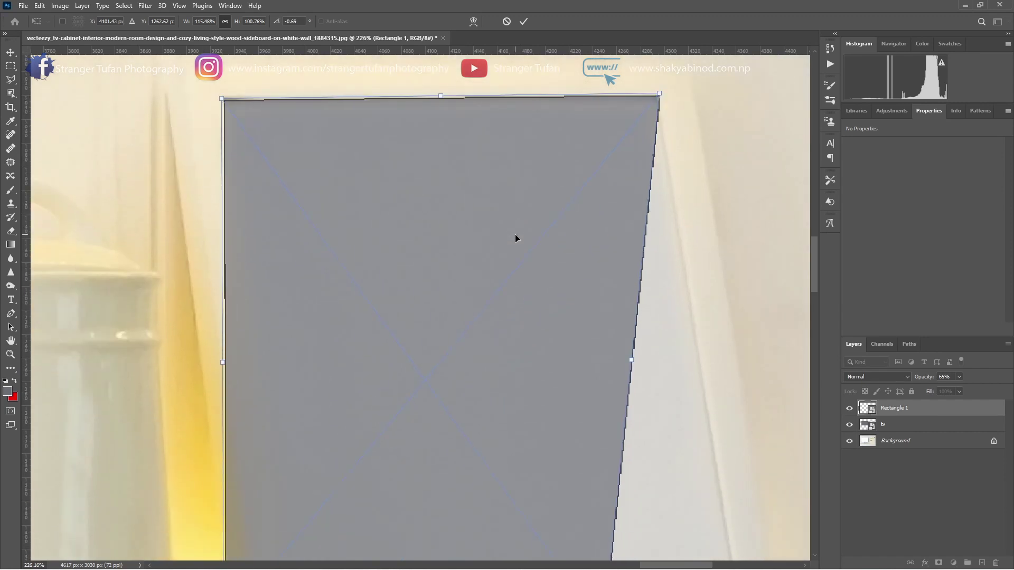
{"action": "scroll", "coordinate": [515, 233], "scroll_direction": "down", "scroll_amount": 2}
{"action": "scroll", "coordinate": [515, 233], "scroll_direction": "down", "scroll_amount": 1}
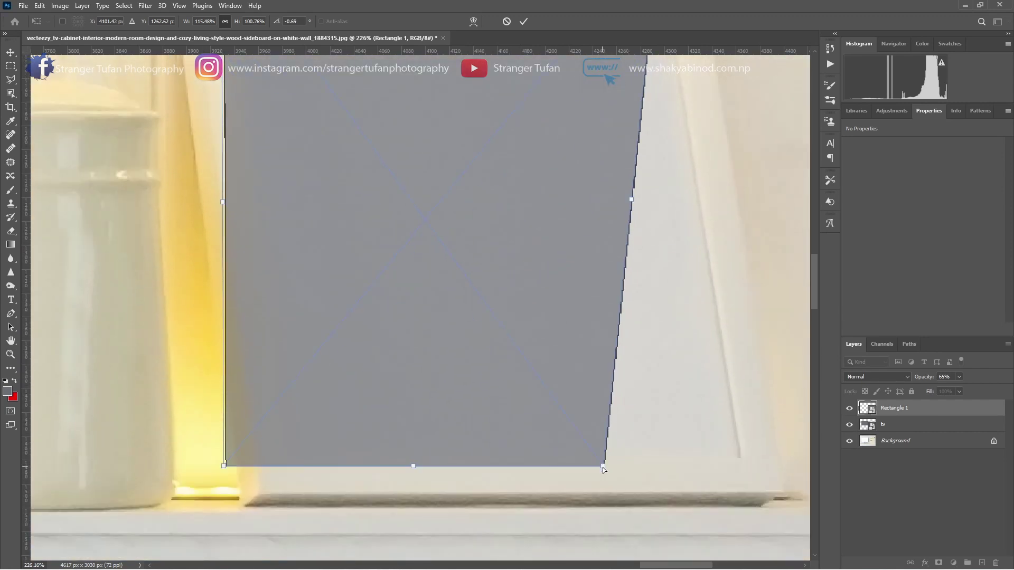
{"action": "left_click_drag", "start_coordinate": [604, 470], "coordinate": [741, 463]}
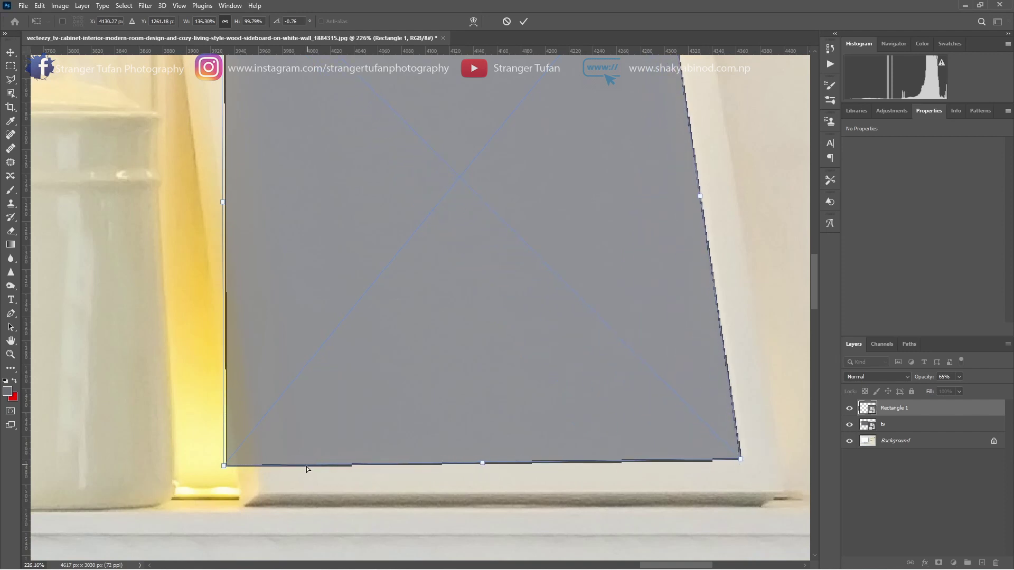
{"action": "mouse_move", "coordinate": [224, 466]}
{"action": "left_mouse_down"}
{"action": "mouse_move", "coordinate": [326, 461]}
{"action": "mouse_move", "coordinate": [290, 461]}
{"action": "left_mouse_up"}
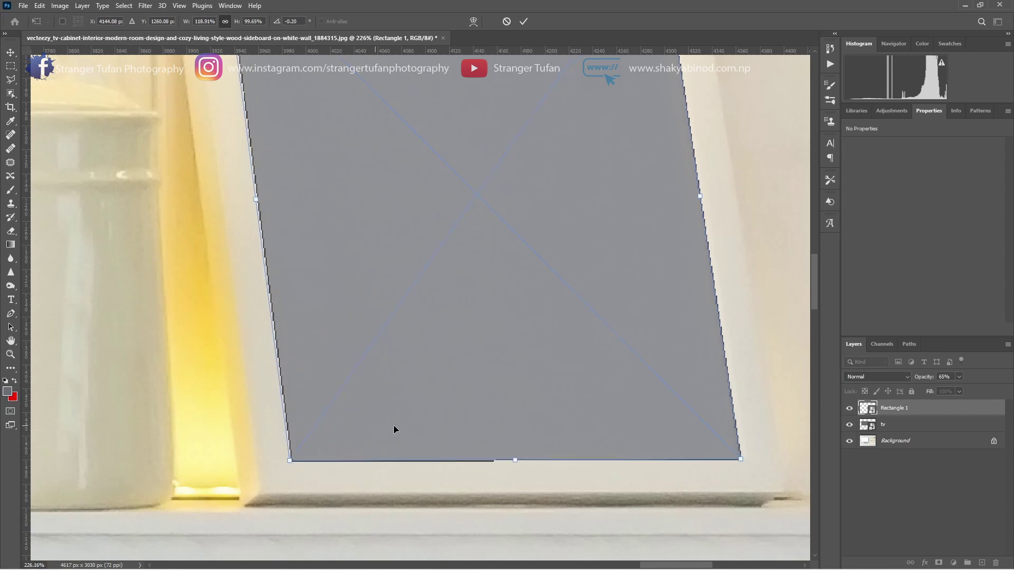
{"action": "key", "text": "Return"}
Step: Rename the Rectangle 1 layer to 'lower frame'
{"action": "scroll", "coordinate": [340, 295], "scroll_direction": "up", "scroll_amount": 3}
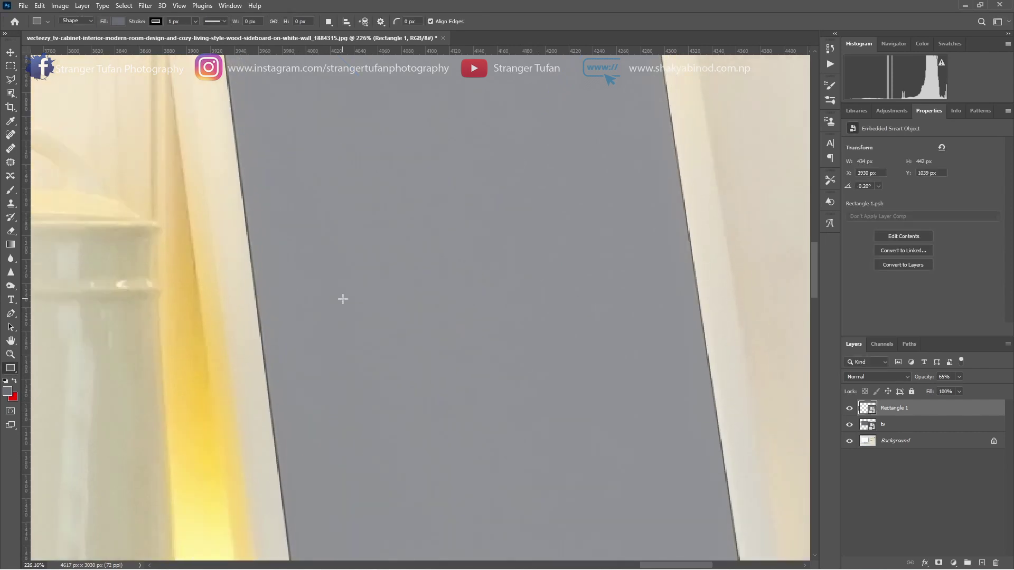
{"action": "scroll", "coordinate": [344, 298], "scroll_direction": "up", "scroll_amount": 2}
{"action": "scroll", "coordinate": [554, 300], "scroll_direction": "down", "scroll_amount": 3}
{"action": "scroll", "coordinate": [580, 274], "scroll_direction": "down", "scroll_amount": 2}
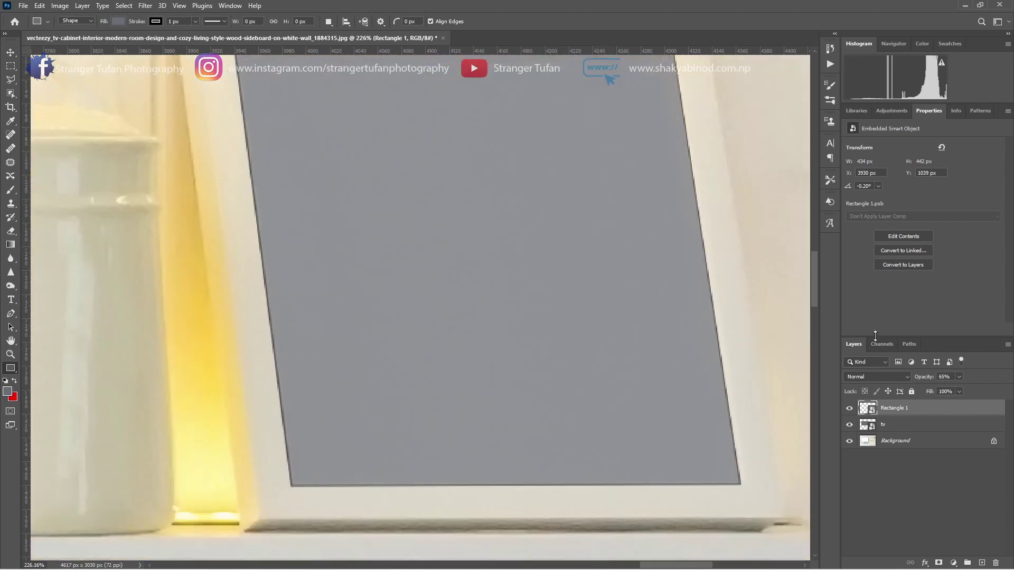
{"action": "double_click", "coordinate": [898, 410]}
{"action": "key", "text": "BackSpace"}
{"action": "type", "text": "lower frame"}
{"action": "key", "text": "Return"}
Step: Zoom out and pan the view over to the upper shelf frame
{"action": "scroll", "coordinate": [604, 317], "scroll_direction": "up", "scroll_amount": 3}
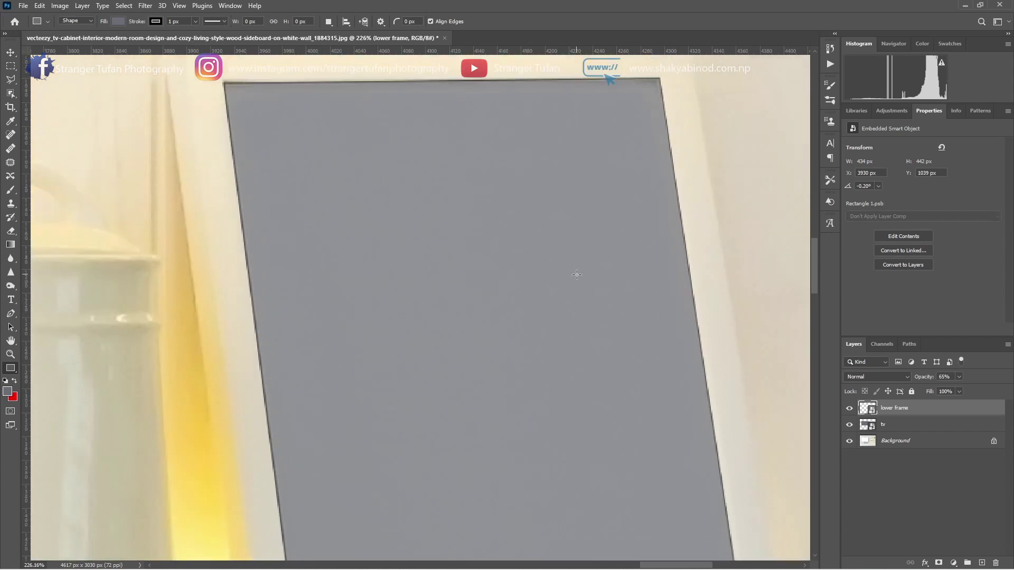
{"action": "scroll", "coordinate": [577, 271], "scroll_direction": "up", "scroll_amount": 3}
{"action": "scroll", "coordinate": [389, 215], "scroll_direction": "up", "scroll_amount": 3}
{"action": "scroll", "coordinate": [389, 215], "scroll_direction": "up", "scroll_amount": 3}
{"action": "scroll", "coordinate": [388, 218], "scroll_direction": "up", "scroll_amount": 3}
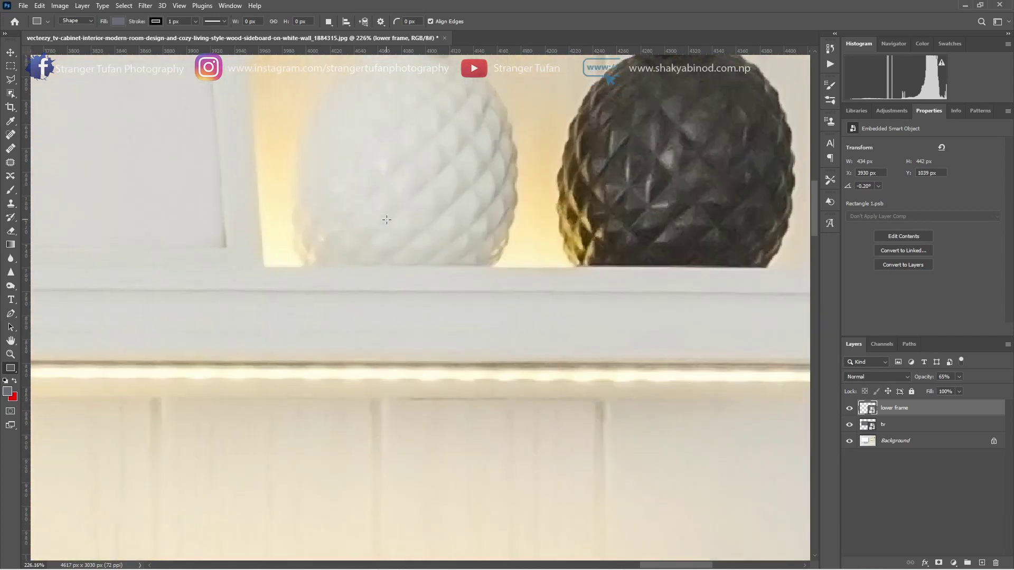
{"action": "scroll", "coordinate": [368, 493], "scroll_direction": "up", "scroll_amount": 2}
{"action": "scroll", "coordinate": [357, 431], "scroll_direction": "up", "scroll_amount": 1}
{"action": "scroll", "coordinate": [323, 331], "scroll_direction": "up", "scroll_amount": 2}
{"action": "scroll", "coordinate": [323, 332], "scroll_direction": "up", "scroll_amount": 2}
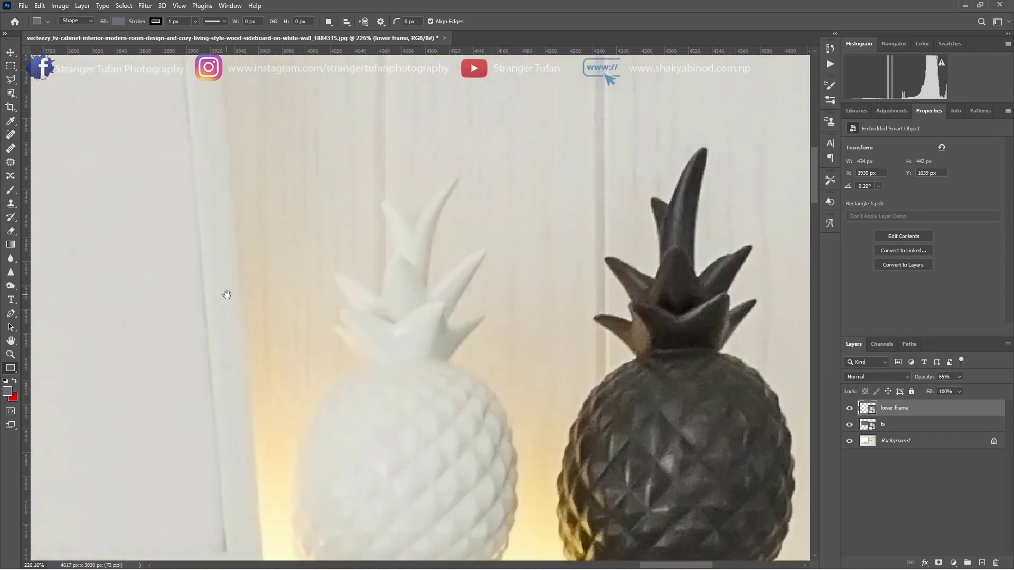
{"action": "scroll", "coordinate": [226, 294], "scroll_direction": "left", "scroll_amount": 2}
{"action": "scroll", "coordinate": [319, 300], "scroll_direction": "up", "scroll_amount": 5}
{"action": "scroll", "coordinate": [319, 301], "scroll_direction": "left", "scroll_amount": 5}
{"action": "scroll", "coordinate": [565, 296], "scroll_direction": "down", "scroll_amount": 2}
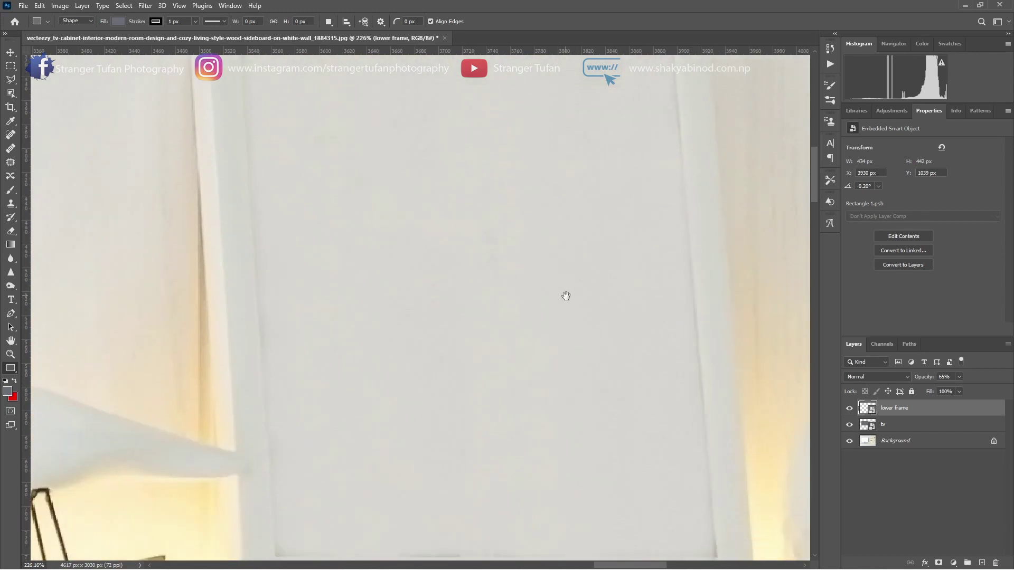
{"action": "scroll", "coordinate": [566, 296], "scroll_direction": "down", "scroll_amount": 3}
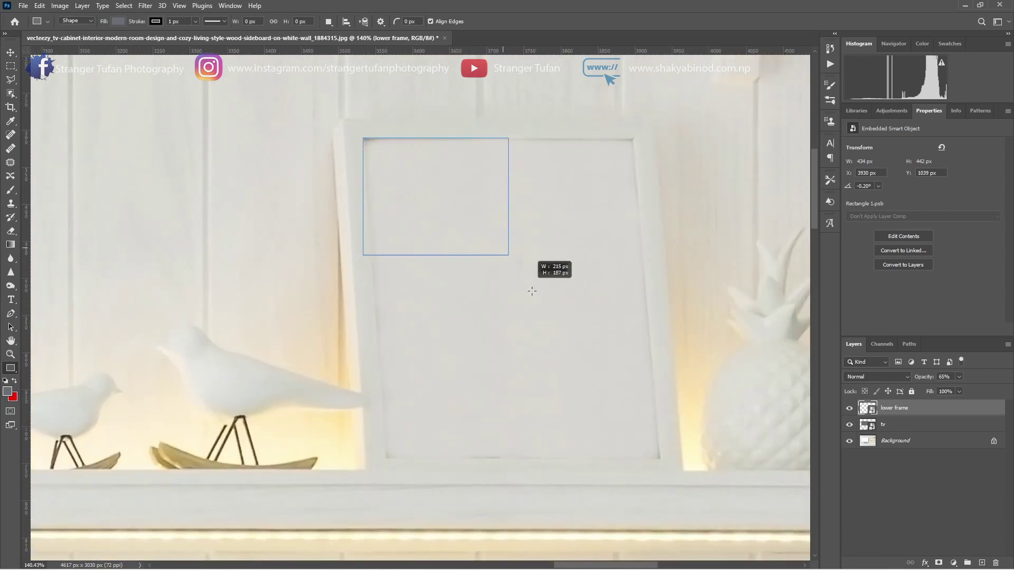
Step: Draw a grey rectangle over the upper shelf frame and convert it to a smart object
{"action": "left_click_drag", "start_coordinate": [363, 138], "coordinate": [611, 446]}
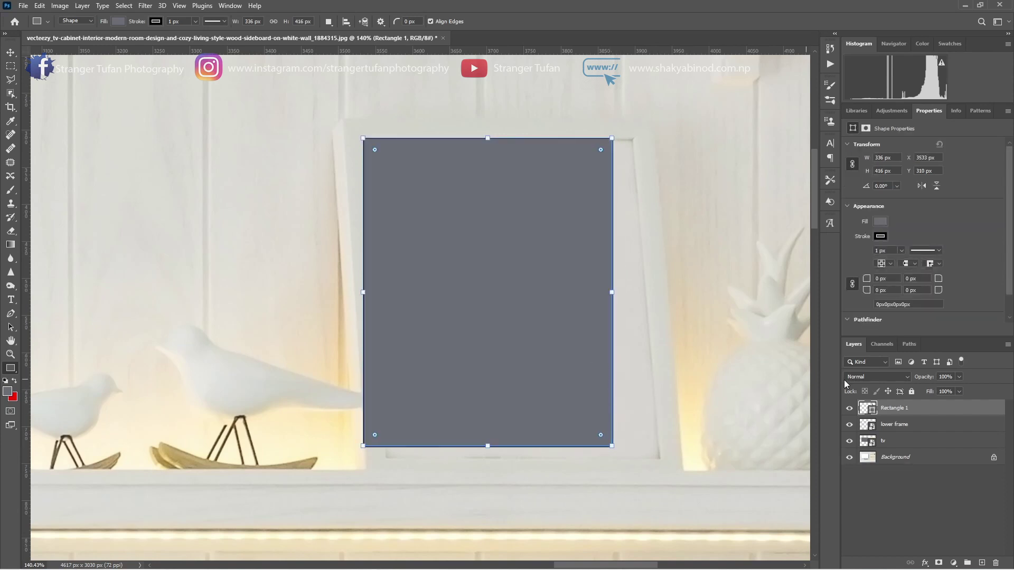
{"action": "right_click", "coordinate": [976, 417]}
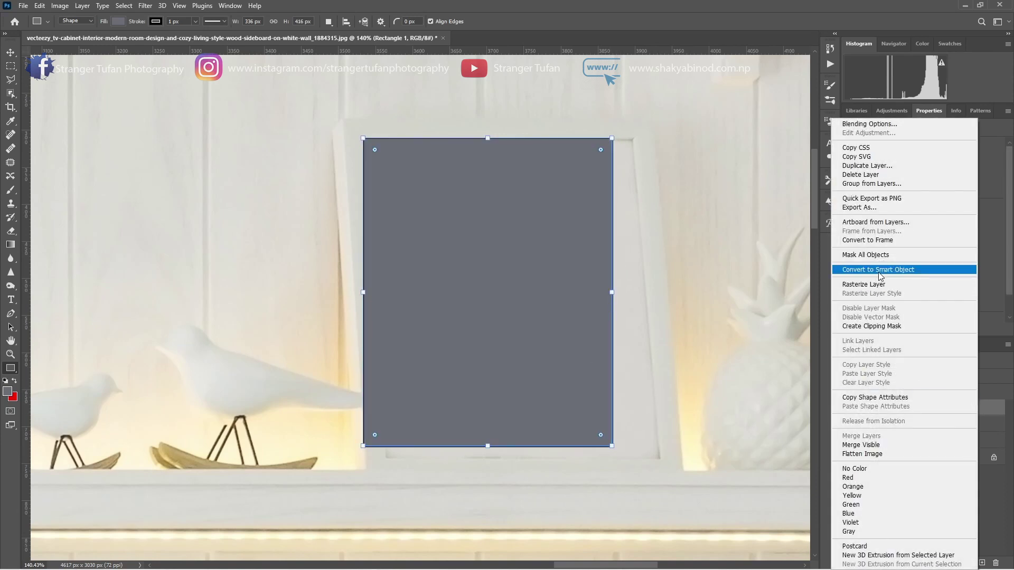
{"action": "left_click", "coordinate": [877, 268]}
Step: Put the rectangle into Distort mode and lower its opacity to 63%
{"action": "key", "text": "ctrl+t"}
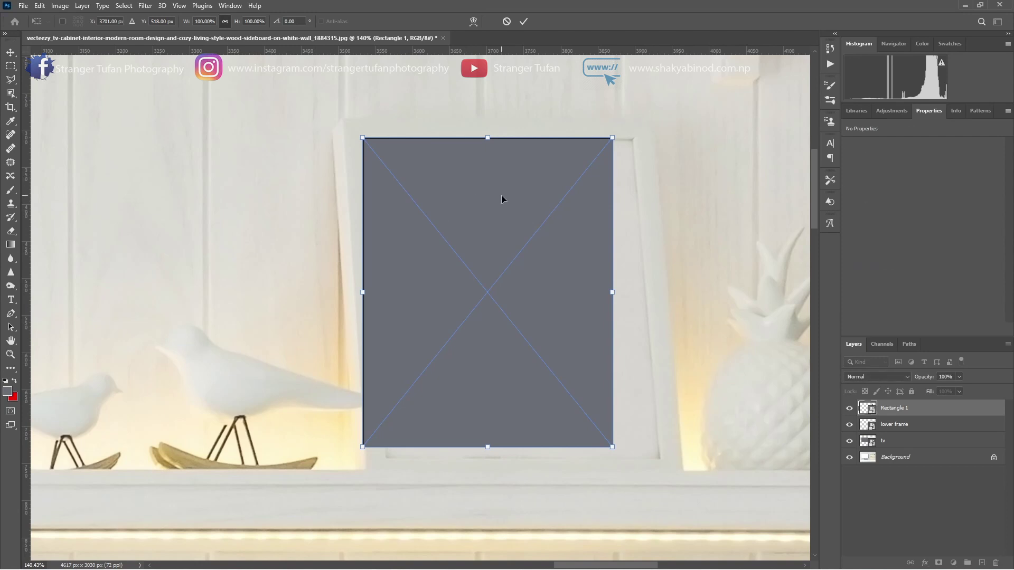
{"action": "right_click", "coordinate": [501, 196]}
{"action": "left_click", "coordinate": [529, 263]}
{"action": "left_click_drag", "start_coordinate": [925, 382], "coordinate": [904, 383]}
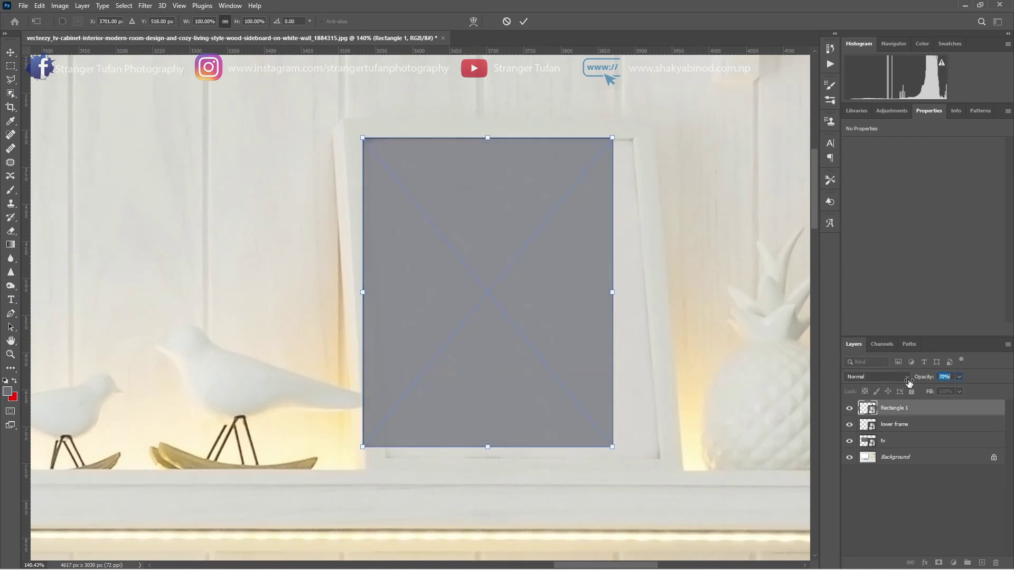
{"action": "scroll", "coordinate": [591, 133], "scroll_direction": "up", "scroll_amount": 3}
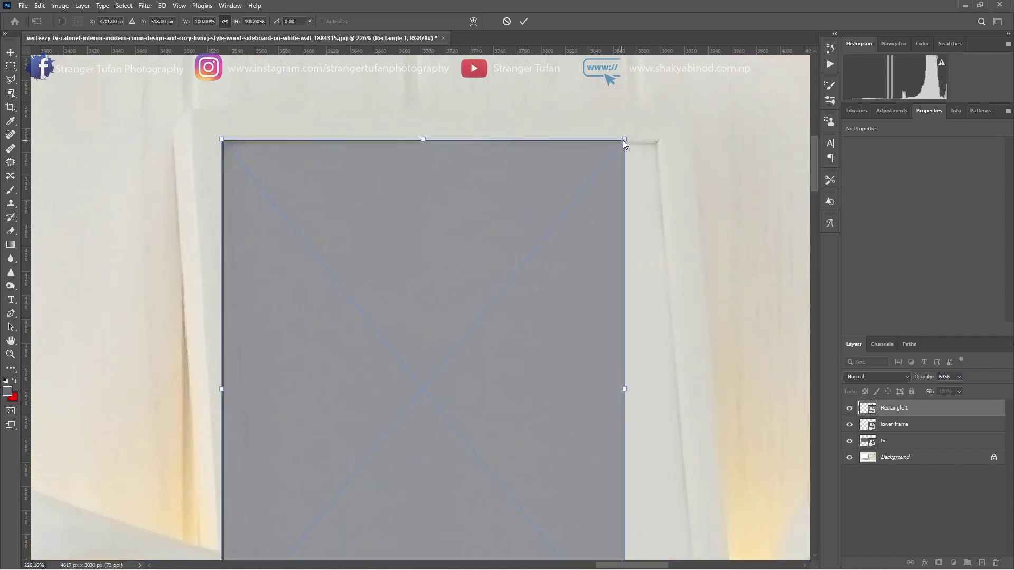
Step: Drag all four distort corners onto the tilted upper shelf frame's corners
{"action": "left_click_drag", "start_coordinate": [624, 140], "coordinate": [656, 144]}
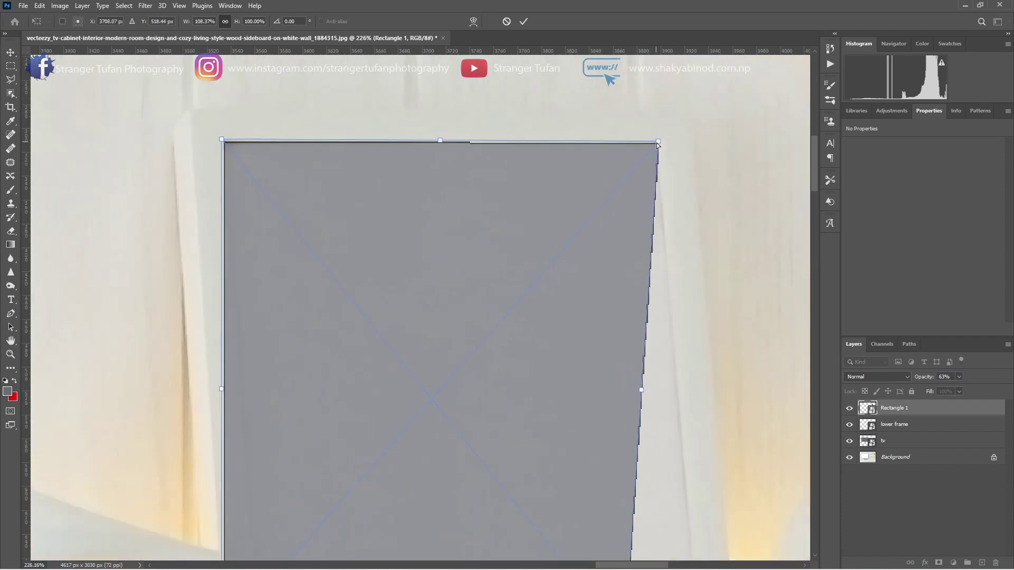
{"action": "left_click_drag", "start_coordinate": [222, 142], "coordinate": [221, 140]}
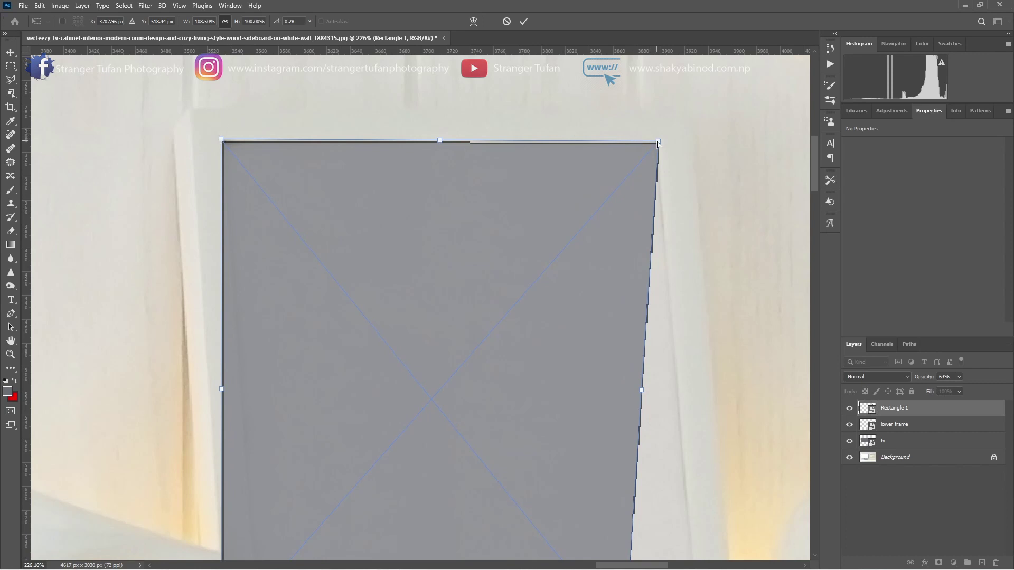
{"action": "scroll", "coordinate": [658, 143], "scroll_direction": "down", "scroll_amount": 1}
{"action": "scroll", "coordinate": [656, 141], "scroll_direction": "down", "scroll_amount": 3}
{"action": "scroll", "coordinate": [650, 176], "scroll_direction": "down", "scroll_amount": 1}
{"action": "scroll", "coordinate": [641, 357], "scroll_direction": "down", "scroll_amount": 1}
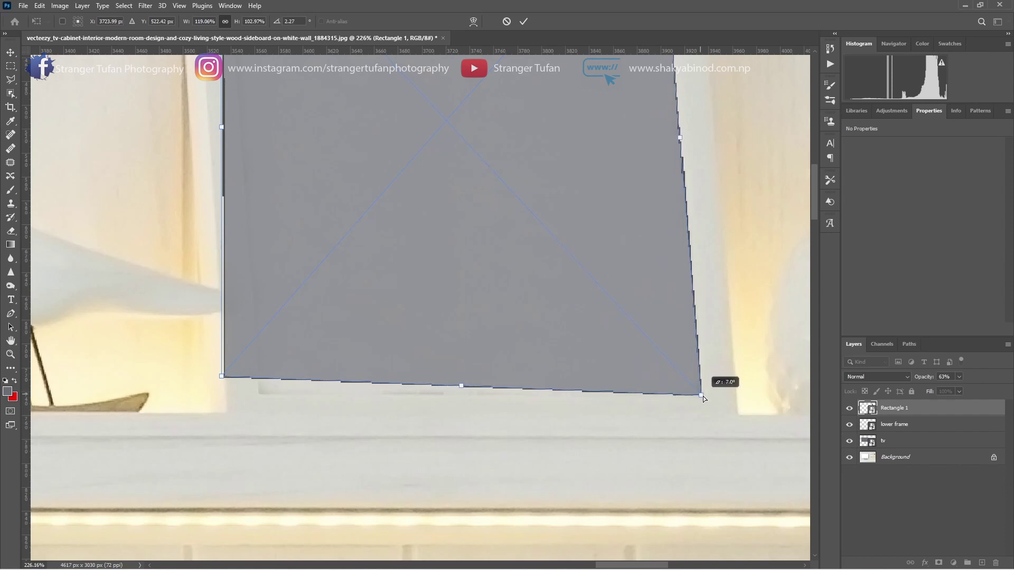
{"action": "left_click_drag", "start_coordinate": [624, 378], "coordinate": [701, 395]}
{"action": "left_click_drag", "start_coordinate": [222, 377], "coordinate": [257, 398]}
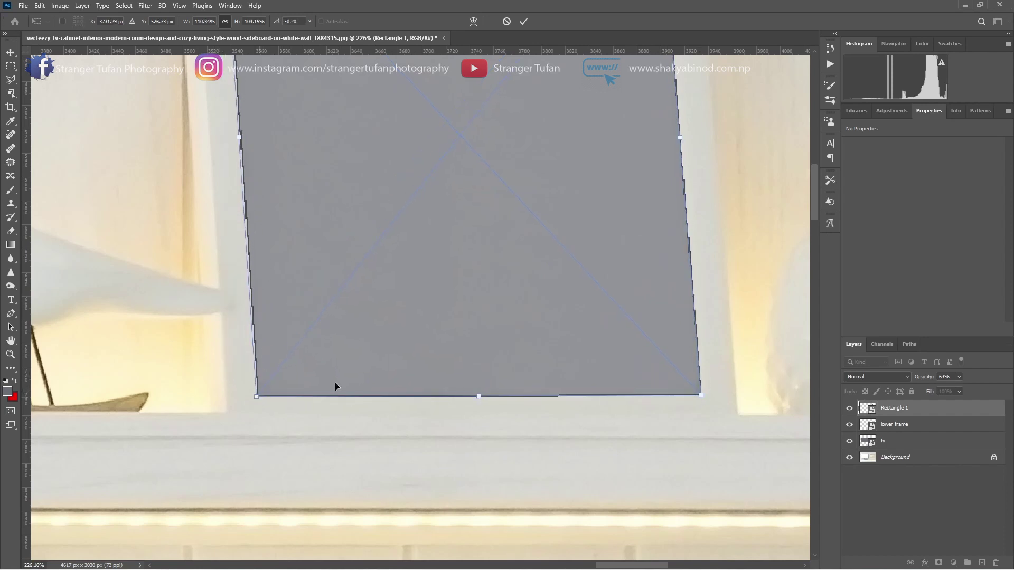
{"action": "left_click_drag", "start_coordinate": [701, 395], "coordinate": [701, 398]}
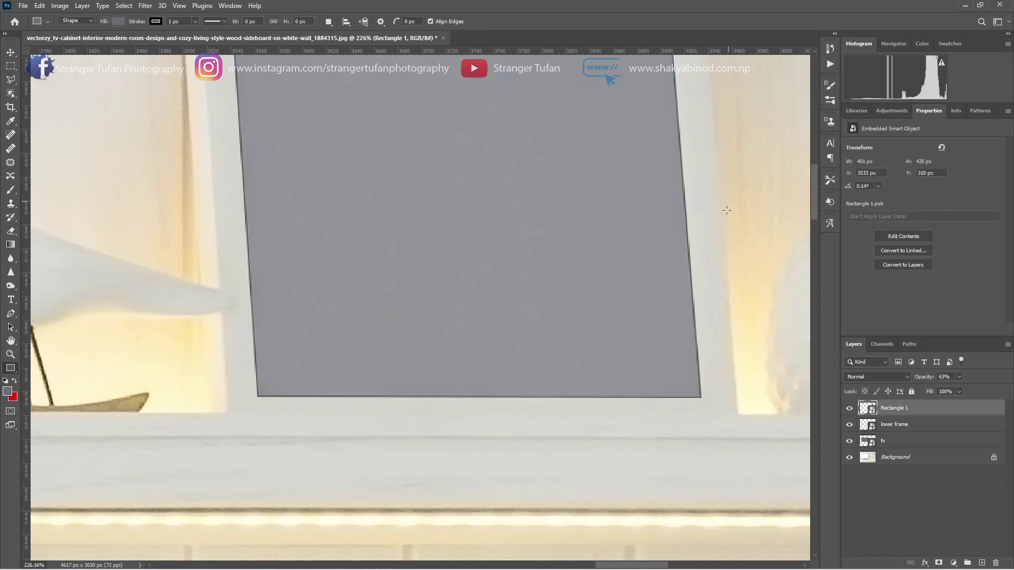
Step: Fit the whole room in view and rename the layer to 'upper frame'
{"action": "scroll", "coordinate": [548, 195], "scroll_direction": "down", "scroll_amount": 2}
{"action": "scroll", "coordinate": [517, 163], "scroll_direction": "down", "scroll_amount": 3}
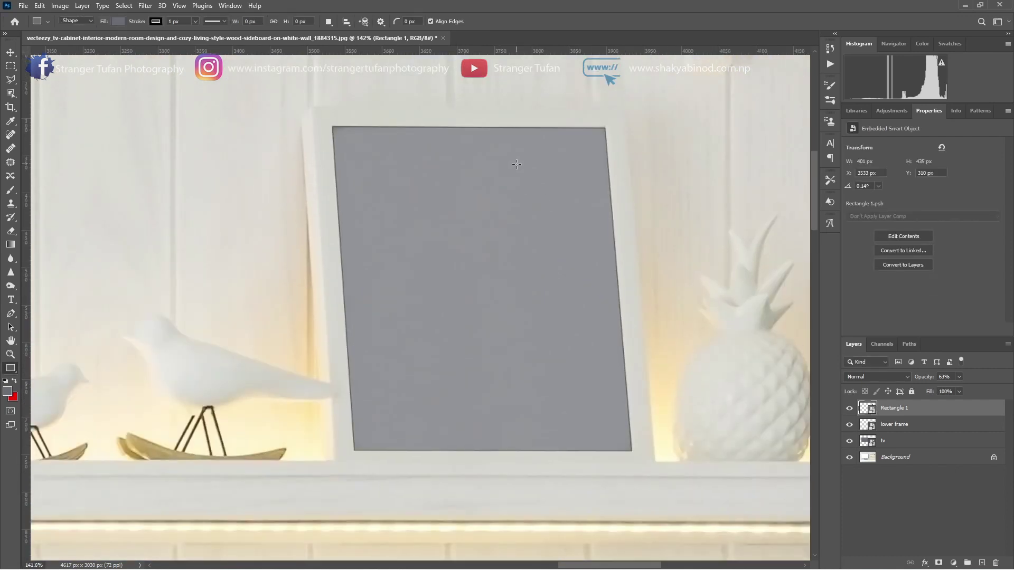
{"action": "key", "text": "ctrl+0"}
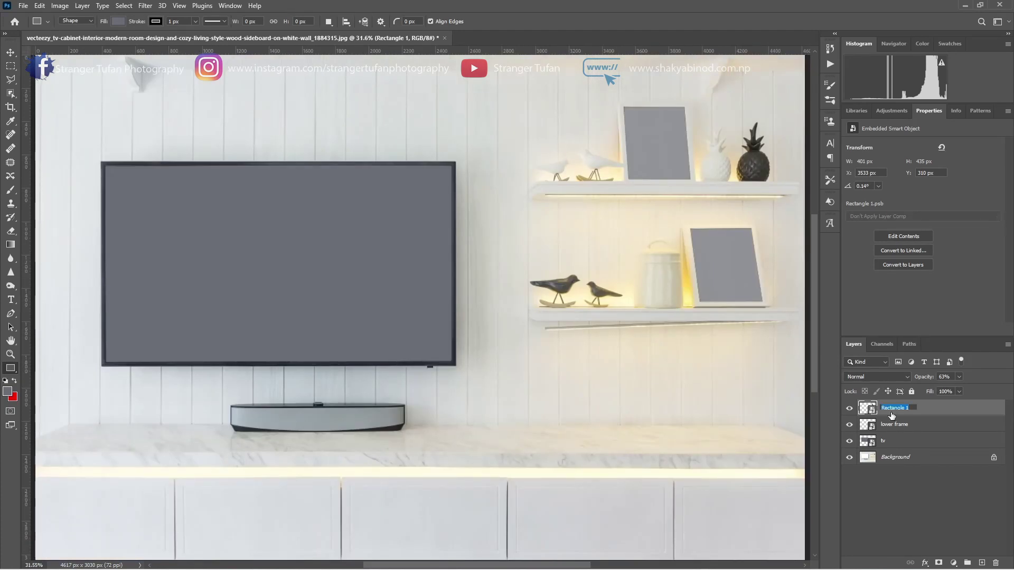
{"action": "type", "text": "up"}
{"action": "type", "text": "ame"}
{"action": "key", "text": "Return"}
Step: Open the tv layer's smart-object contents, then open nepal.jpg as a separate document
{"action": "double_click", "coordinate": [872, 443]}
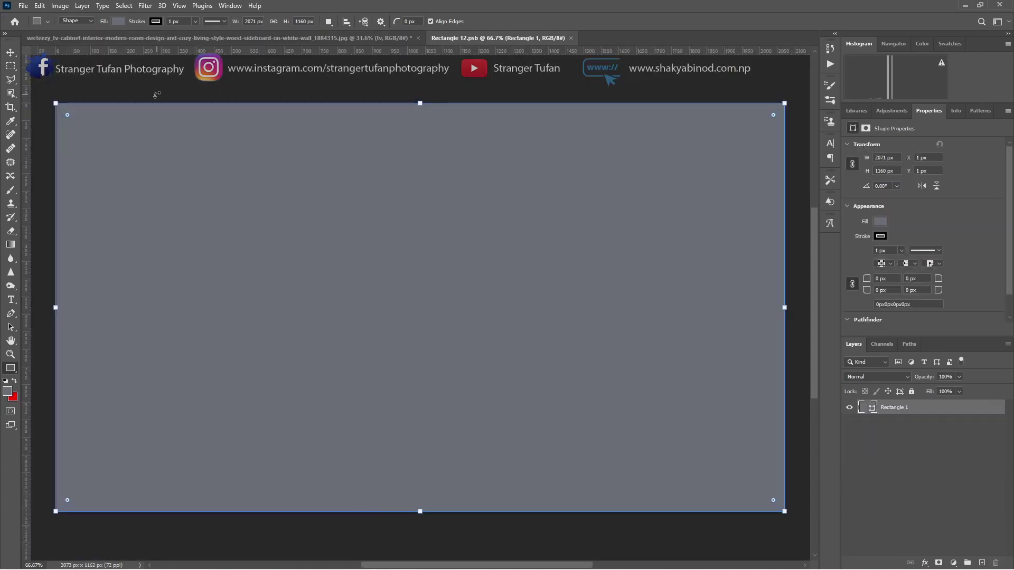
{"action": "left_click", "coordinate": [20, 8]}
{"action": "left_click", "coordinate": [42, 113]}
{"action": "left_click", "coordinate": [23, 6]}
{"action": "left_click", "coordinate": [29, 28]}
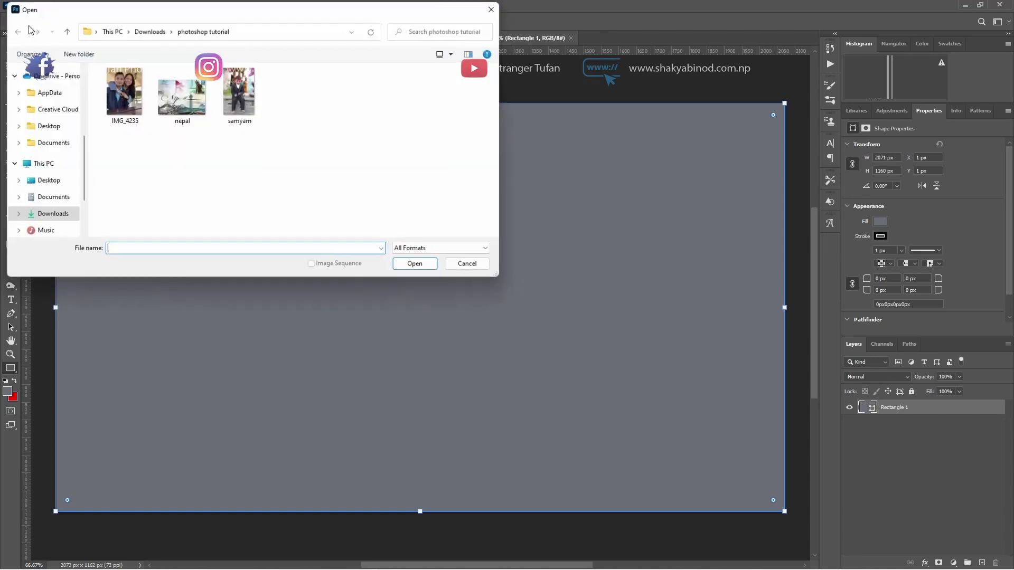
{"action": "left_click", "coordinate": [185, 103]}
{"action": "double_click", "coordinate": [186, 102]}
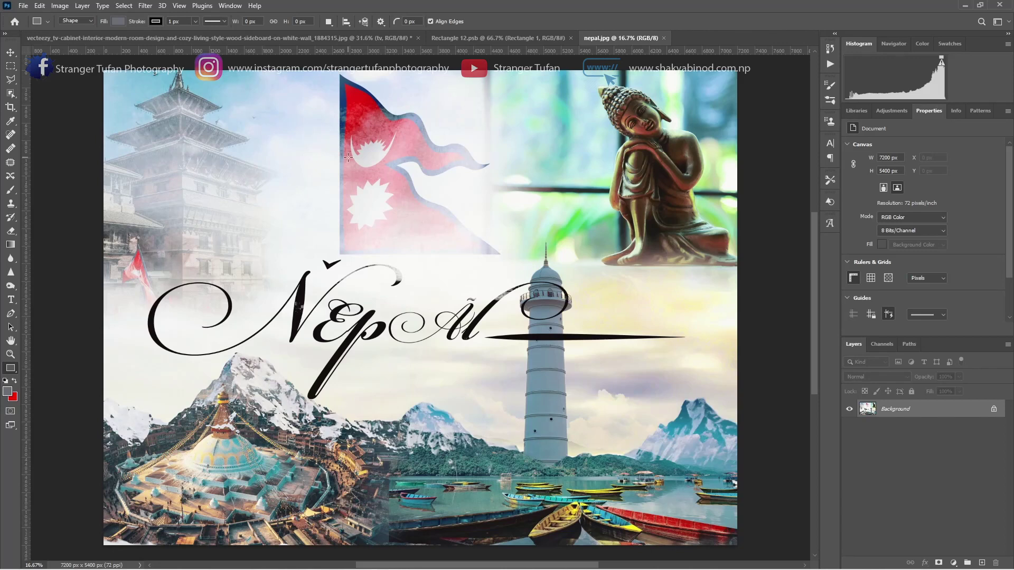
{"action": "scroll", "coordinate": [348, 157], "scroll_direction": "down", "scroll_amount": 1}
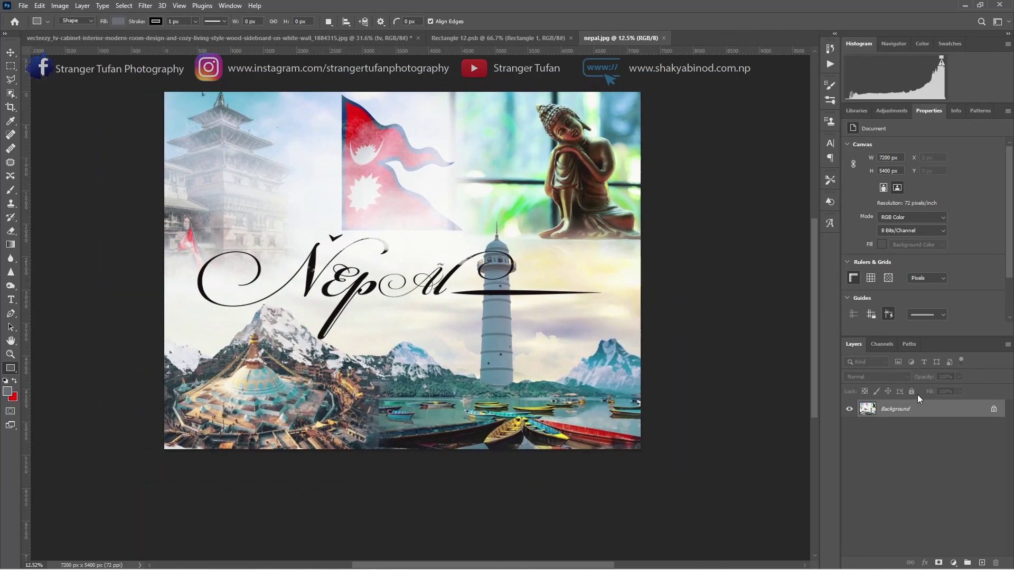
Step: Drag the Nepal collage into Rectangle 12.psb and scale it to fill the canvas edges
{"action": "left_click_drag", "start_coordinate": [931, 411], "coordinate": [440, 300]}
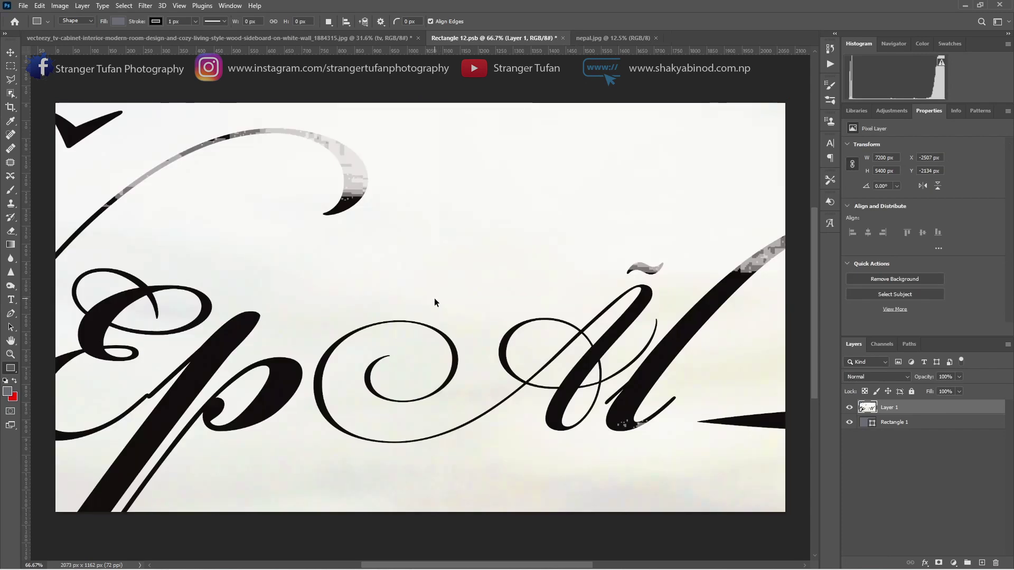
{"action": "key", "text": "ctrl+t"}
{"action": "key", "text": "ctrl+0"}
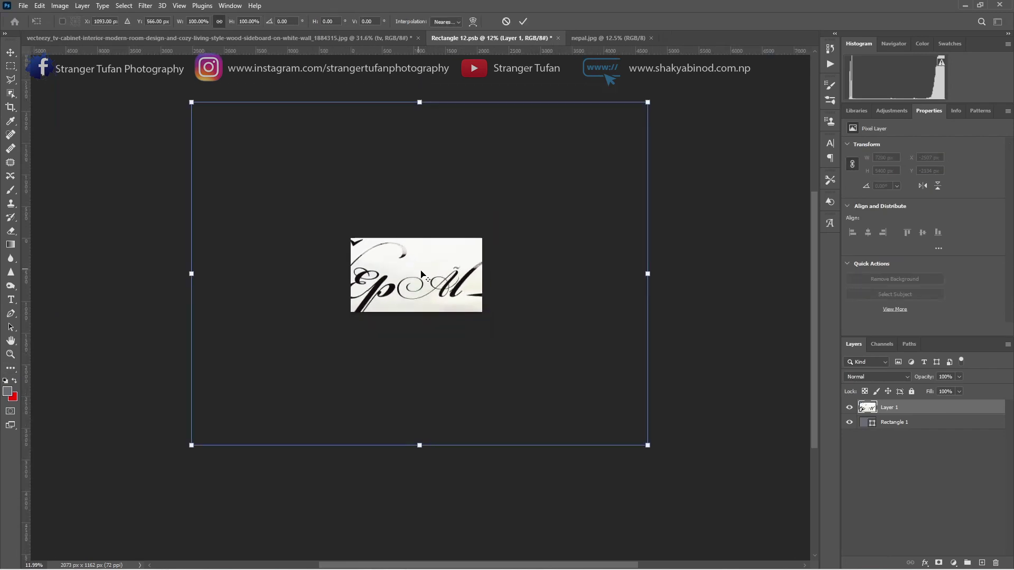
{"action": "left_click_drag", "start_coordinate": [651, 449], "coordinate": [477, 333]}
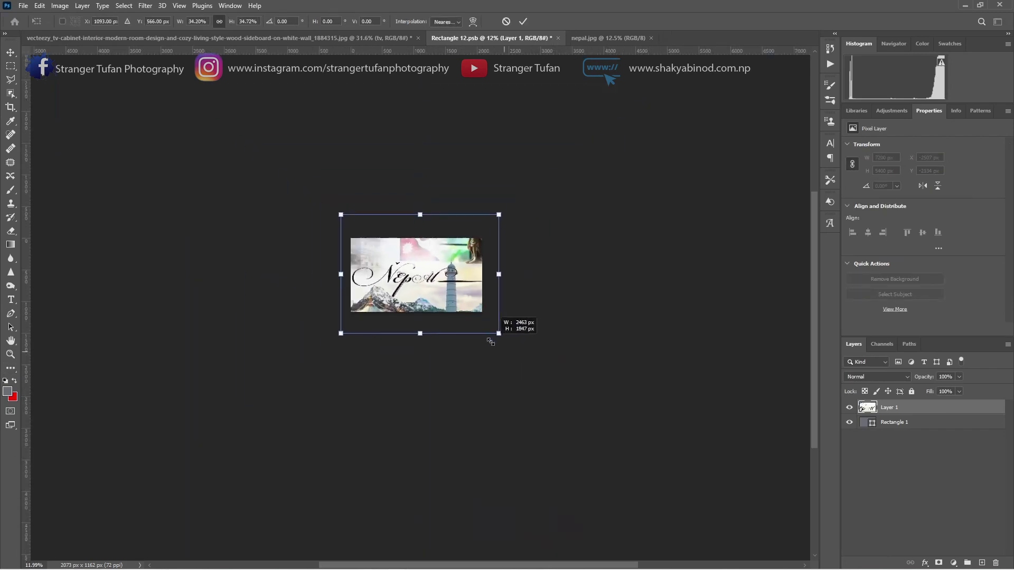
{"action": "scroll", "coordinate": [421, 277], "scroll_direction": "up", "scroll_amount": 5}
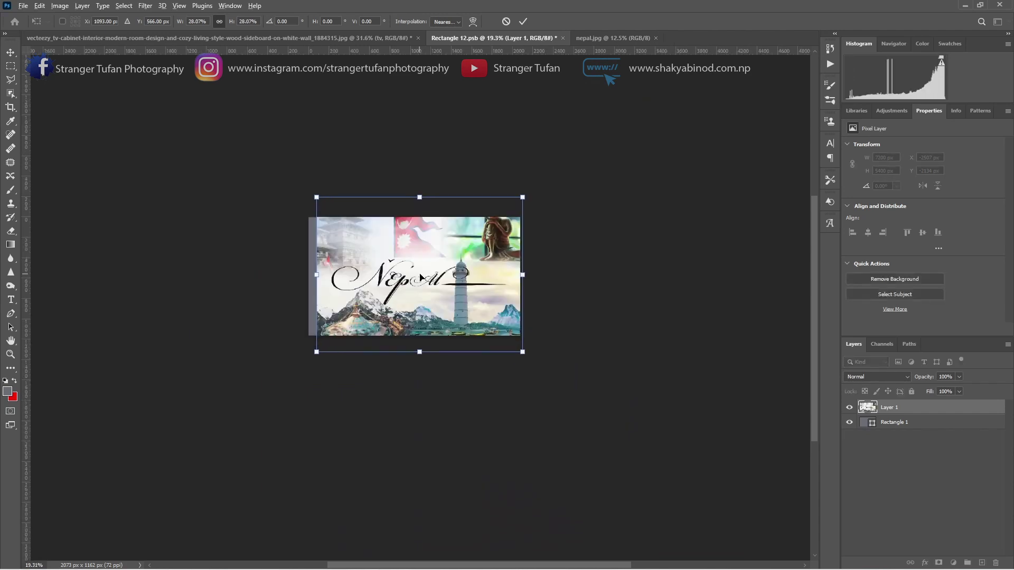
{"action": "scroll", "coordinate": [421, 277], "scroll_direction": "up", "scroll_amount": 6}
{"action": "scroll", "coordinate": [409, 280], "scroll_direction": "down", "scroll_amount": 4}
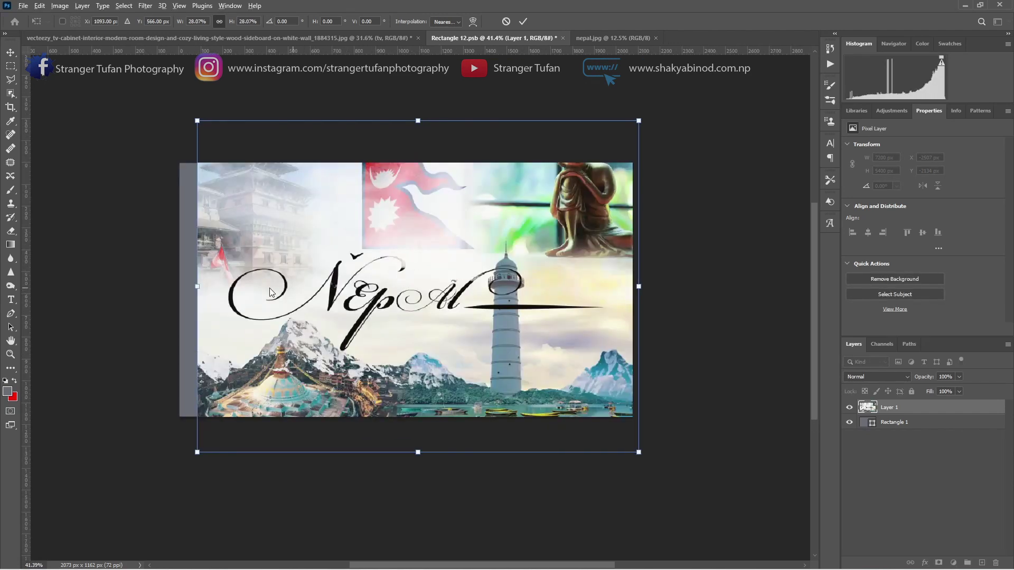
{"action": "left_click_drag", "start_coordinate": [198, 286], "coordinate": [179, 286]}
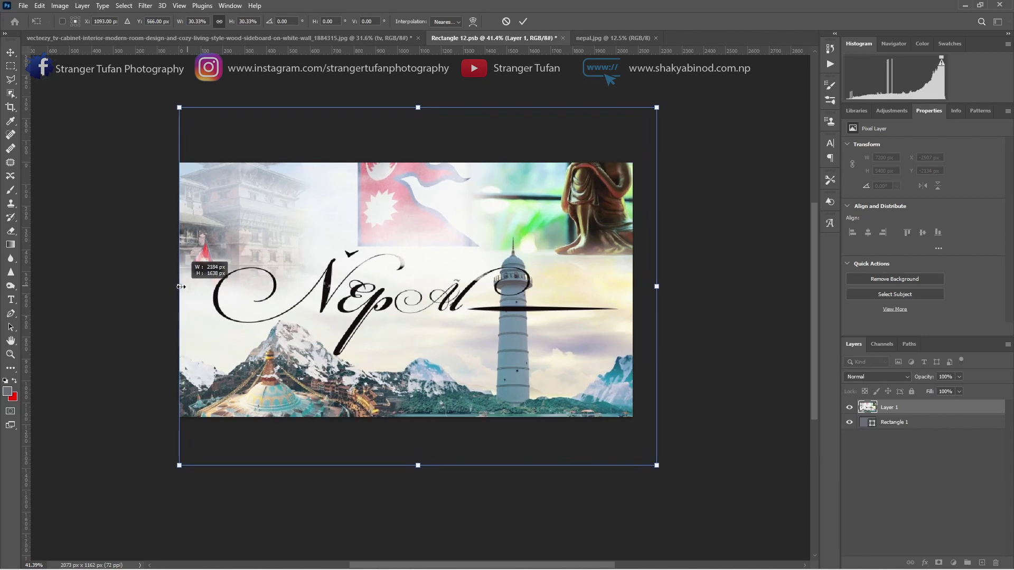
{"action": "left_click_drag", "start_coordinate": [422, 107], "coordinate": [415, 162]}
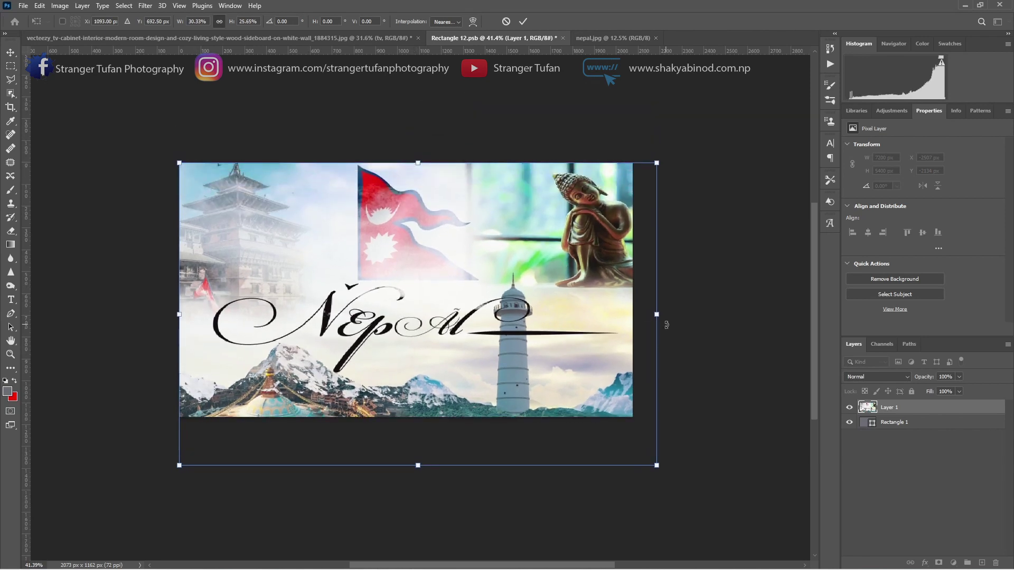
{"action": "left_click_drag", "start_coordinate": [667, 325], "coordinate": [633, 315]}
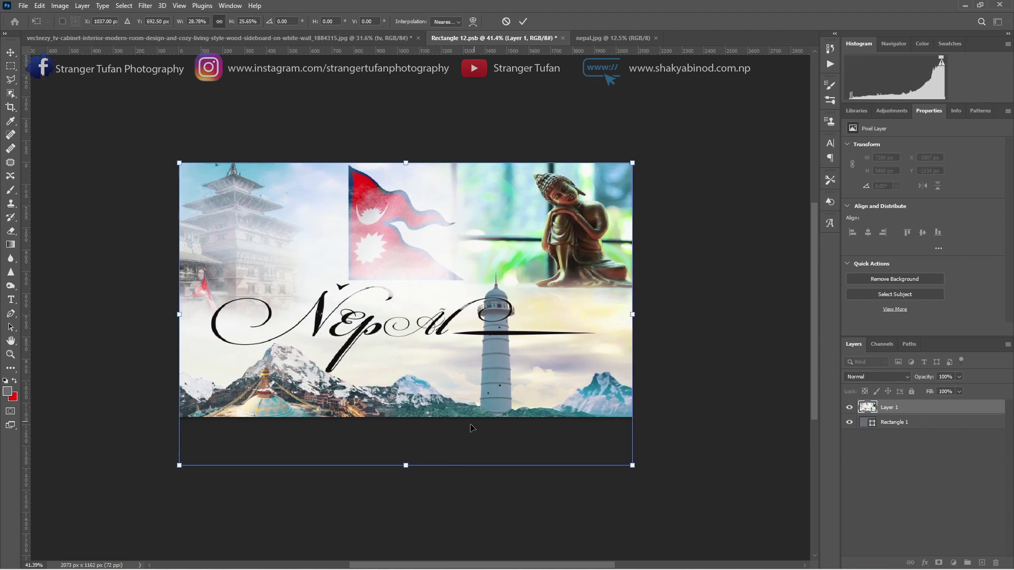
{"action": "left_click_drag", "start_coordinate": [406, 465], "coordinate": [412, 440]}
{"action": "key", "text": "Return"}
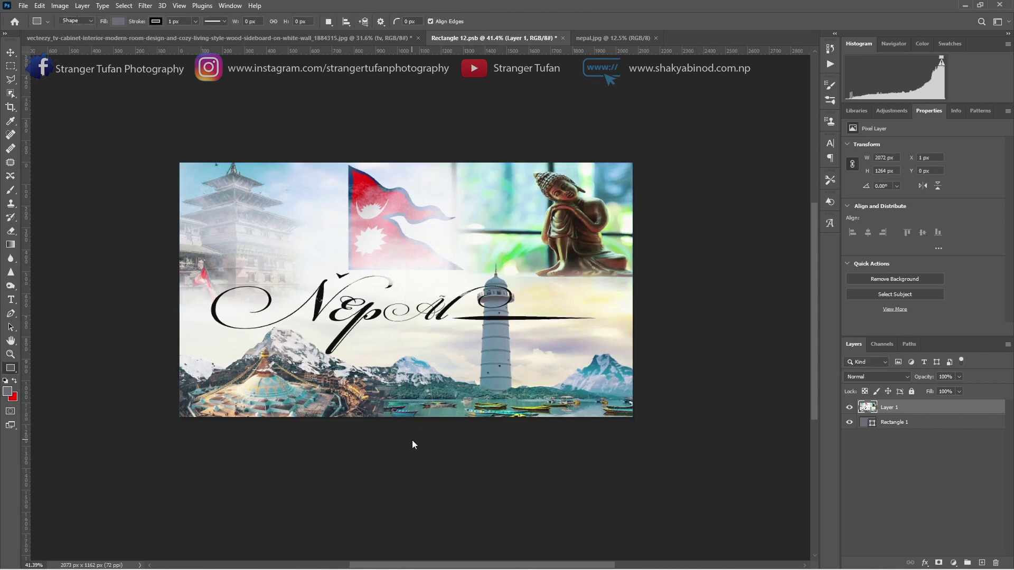
Step: Save Rectangle 12.psb, then close it and nepal.jpg to return to the mockup
{"action": "left_click", "coordinate": [23, 6]}
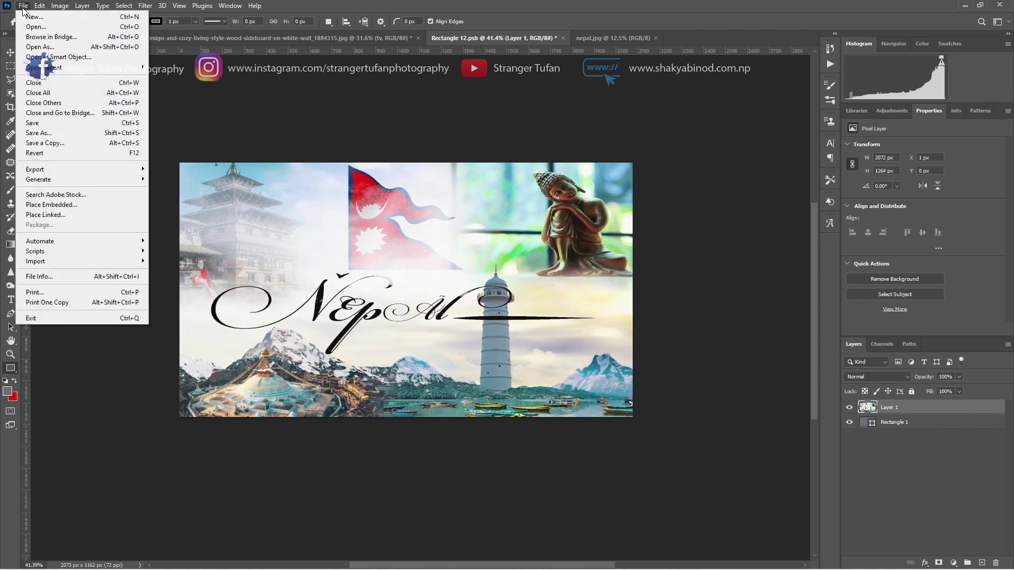
{"action": "left_click", "coordinate": [47, 122]}
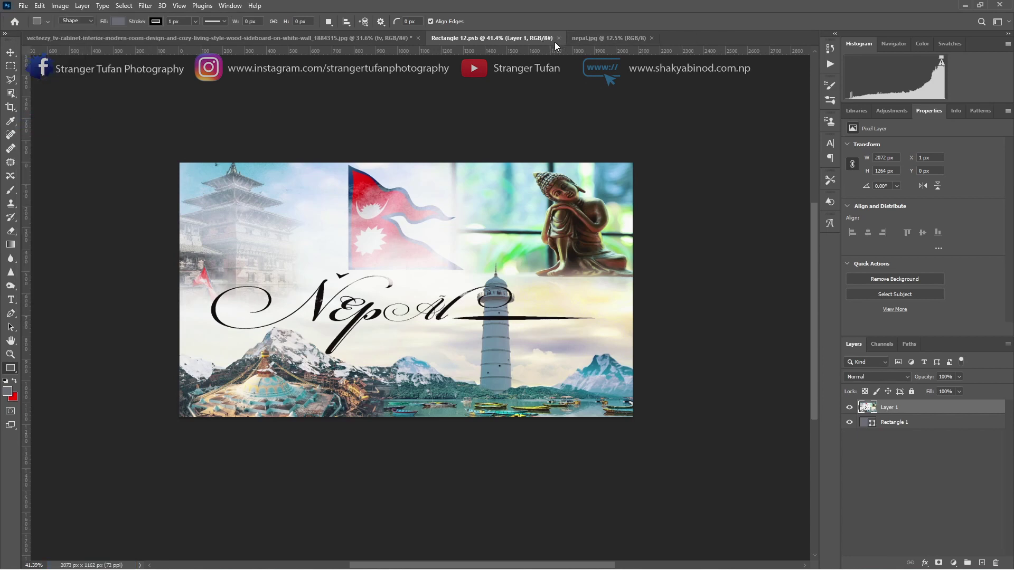
{"action": "left_click", "coordinate": [558, 38]}
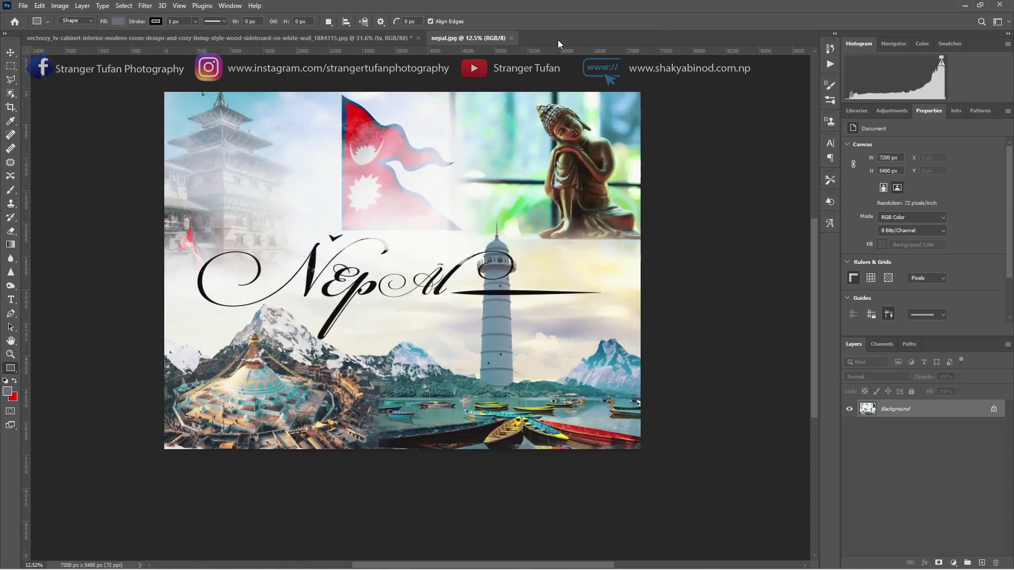
{"action": "left_click", "coordinate": [511, 38]}
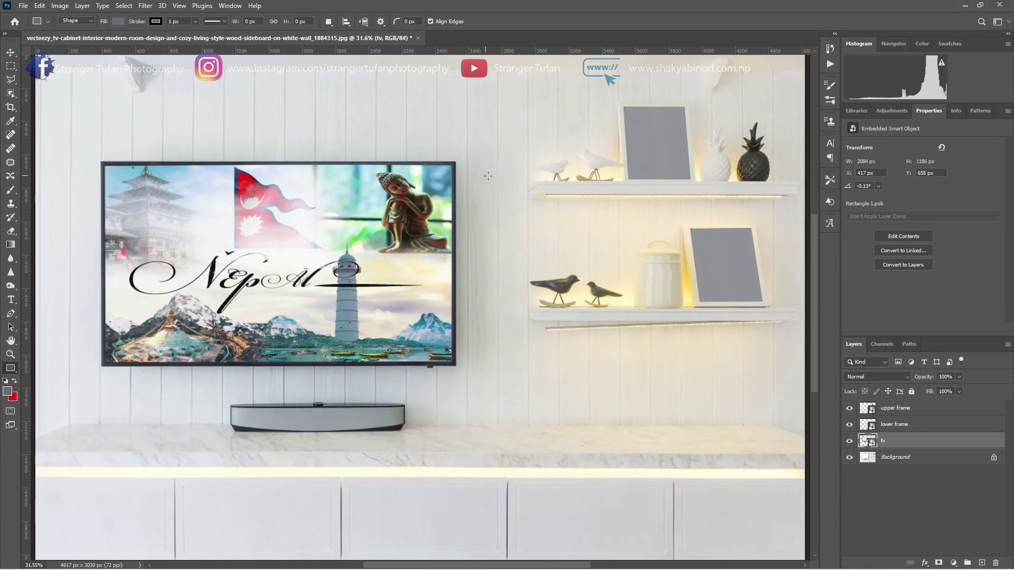
Step: Open the lower frame's contents and IMG_4235, and drag the couple photo into Rectangle 13.psb
{"action": "double_click", "coordinate": [871, 426]}
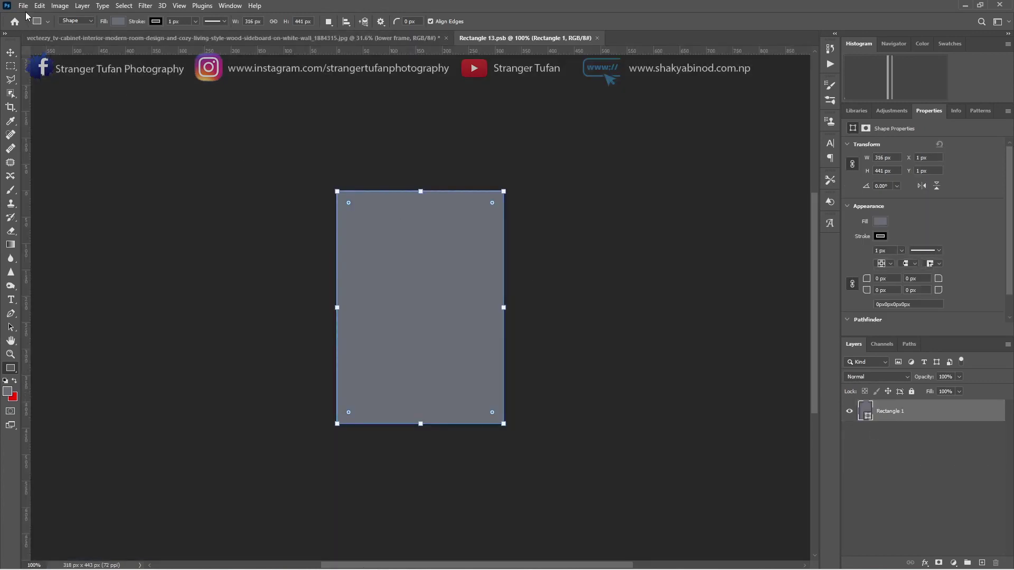
{"action": "left_click", "coordinate": [23, 6]}
{"action": "left_click", "coordinate": [35, 27]}
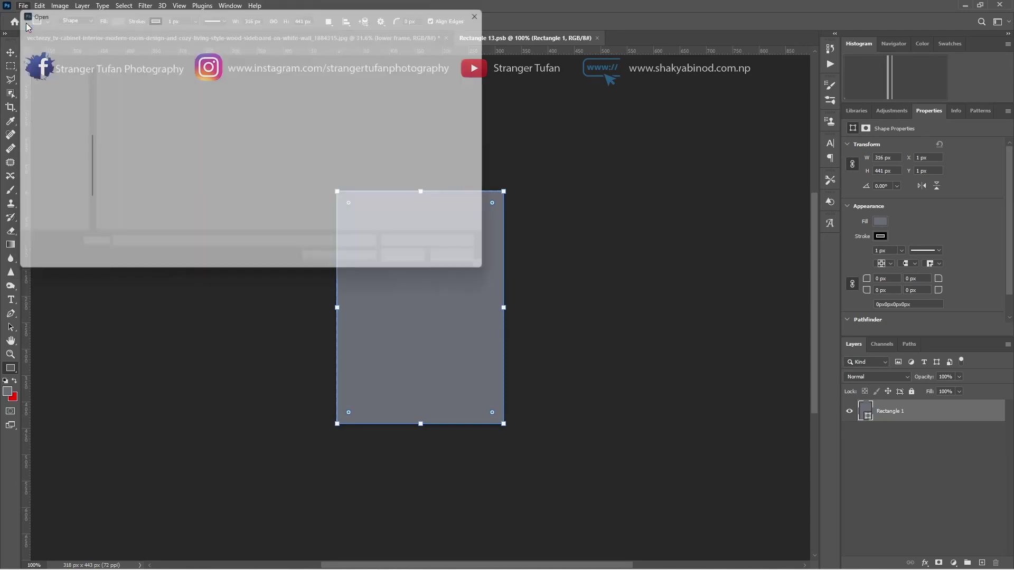
{"action": "double_click", "coordinate": [123, 102]}
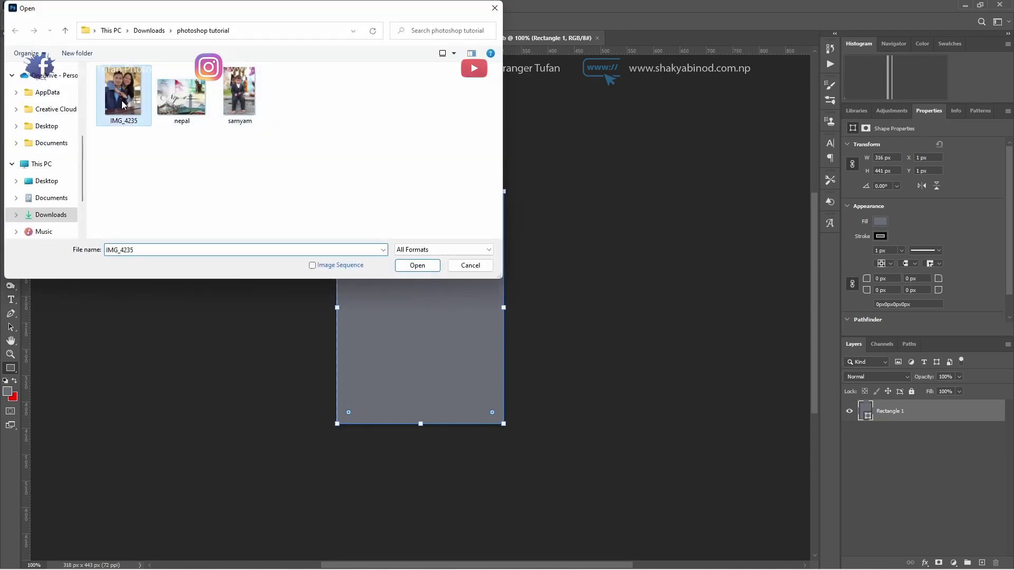
{"action": "mouse_move", "coordinate": [907, 414]}
{"action": "left_mouse_down"}
{"action": "mouse_move", "coordinate": [802, 359]}
{"action": "mouse_move", "coordinate": [433, 283]}
{"action": "left_mouse_up"}
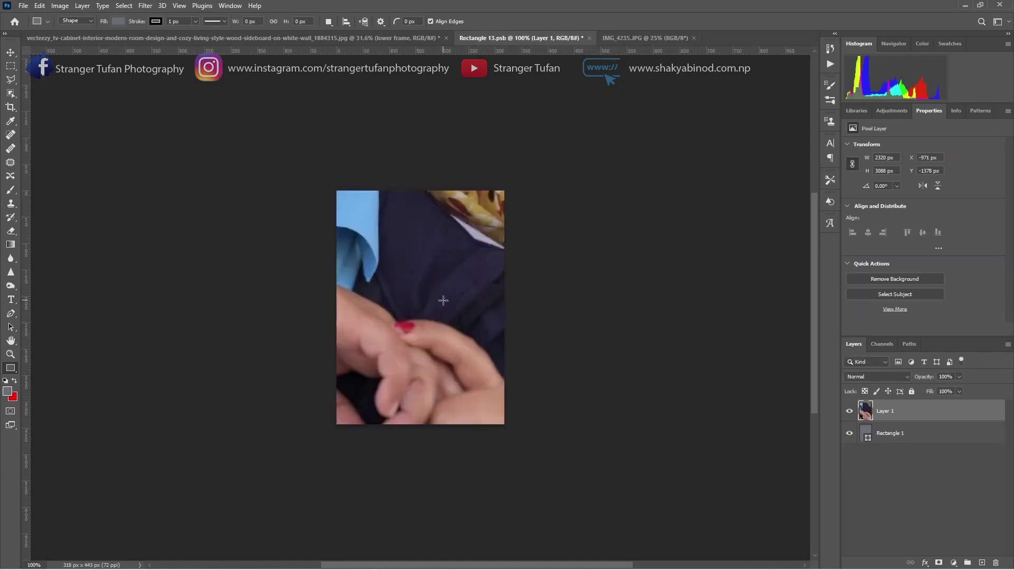
Step: Scale the couple photo down to roughly the frame's size
{"action": "scroll", "coordinate": [443, 300], "scroll_direction": "down", "scroll_amount": 3}
{"action": "scroll", "coordinate": [439, 297], "scroll_direction": "down", "scroll_amount": 3}
{"action": "scroll", "coordinate": [437, 294], "scroll_direction": "down", "scroll_amount": 2}
{"action": "scroll", "coordinate": [435, 292], "scroll_direction": "down", "scroll_amount": 1}
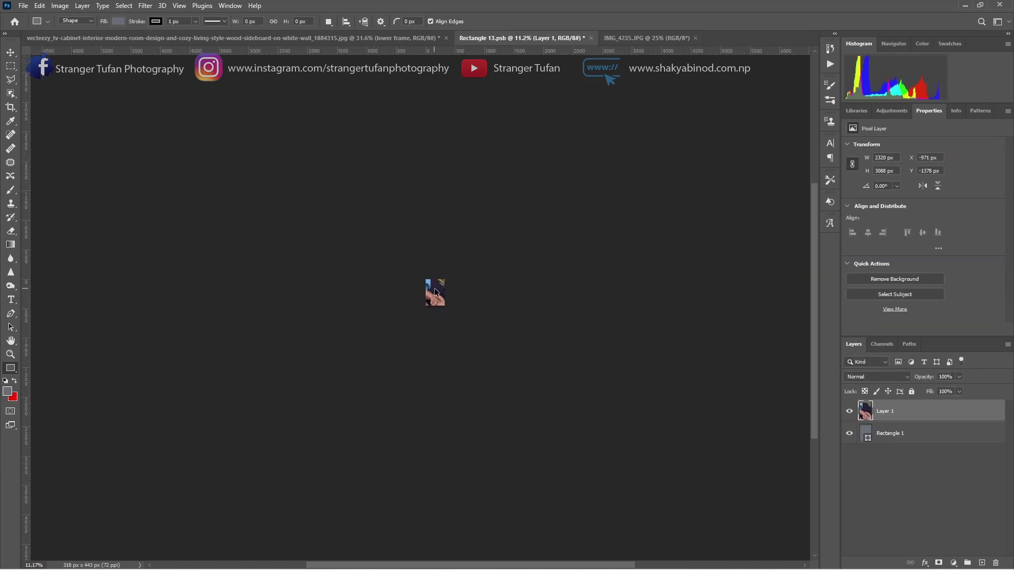
{"action": "key", "text": "ctrl+t"}
{"action": "scroll", "coordinate": [446, 288], "scroll_direction": "up", "scroll_amount": 2}
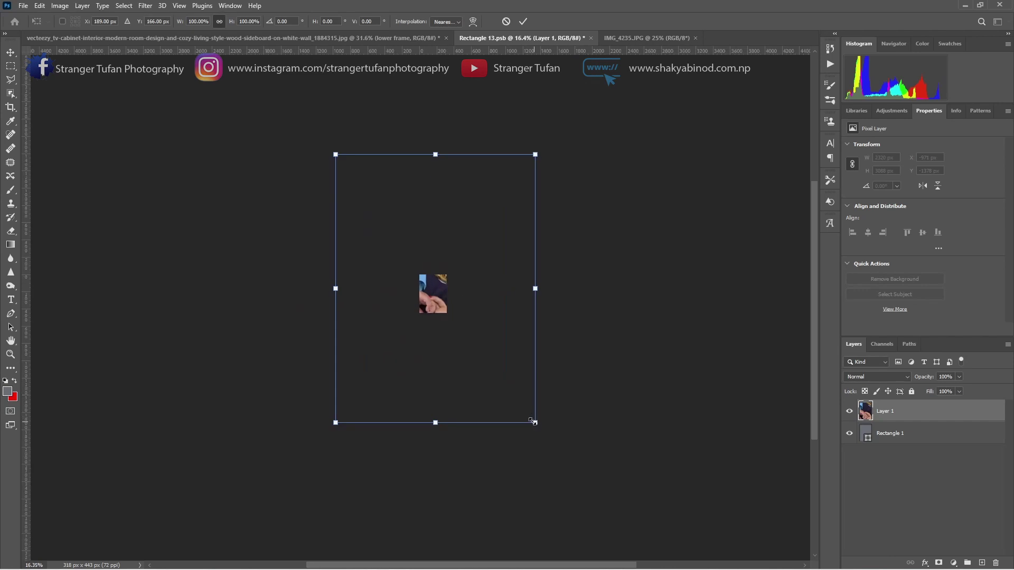
{"action": "left_click_drag", "start_coordinate": [535, 422], "coordinate": [455, 315]}
{"action": "scroll", "coordinate": [457, 308], "scroll_direction": "up", "scroll_amount": 2}
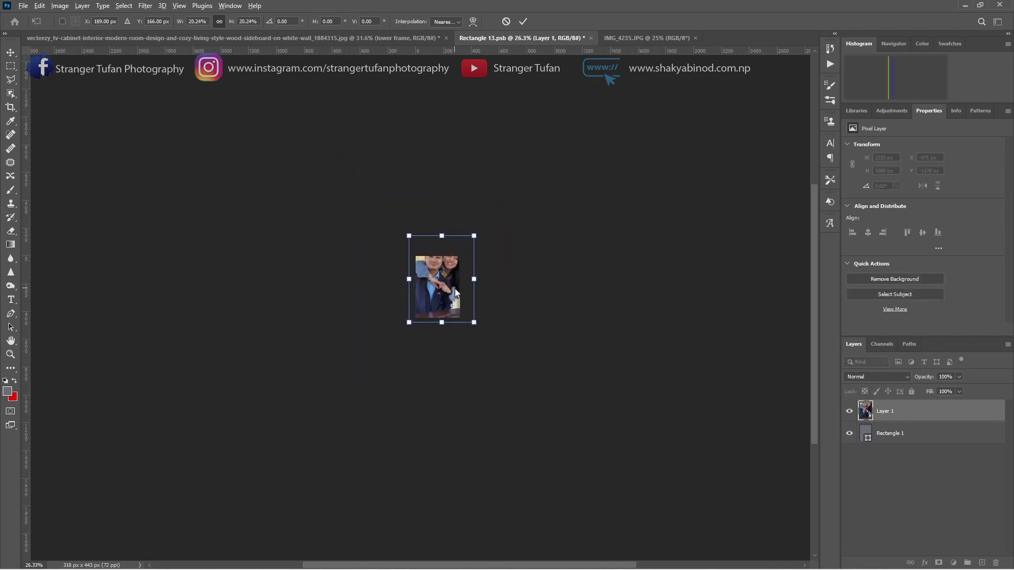
{"action": "scroll", "coordinate": [454, 288], "scroll_direction": "up", "scroll_amount": 2}
{"action": "scroll", "coordinate": [438, 300], "scroll_direction": "up", "scroll_amount": 2}
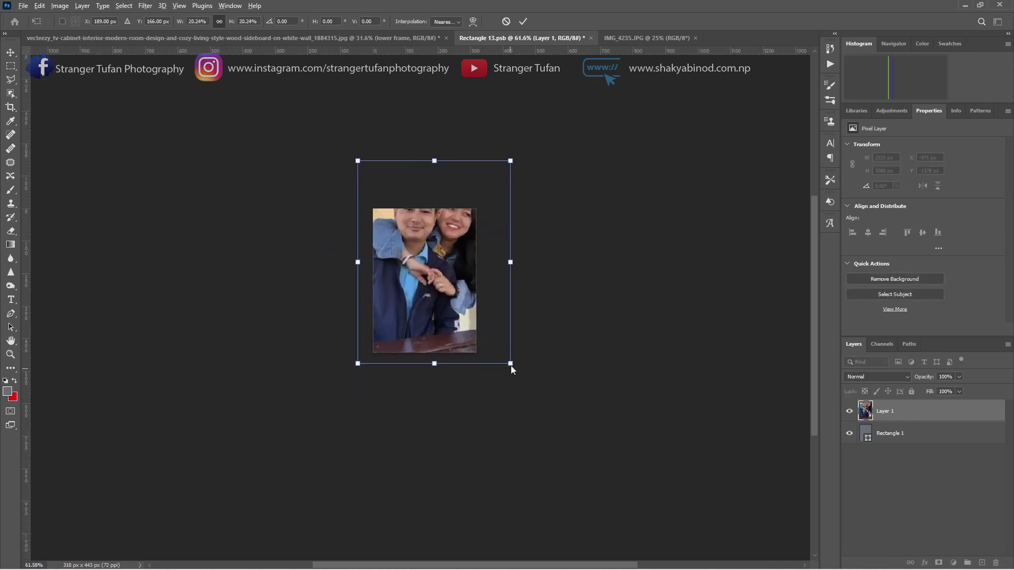
{"action": "left_click_drag", "start_coordinate": [511, 364], "coordinate": [503, 363]}
Step: Move and fine-scale the couple photo to cover the frame rectangle, then commit
{"action": "left_click_drag", "start_coordinate": [425, 312], "coordinate": [428, 327]}
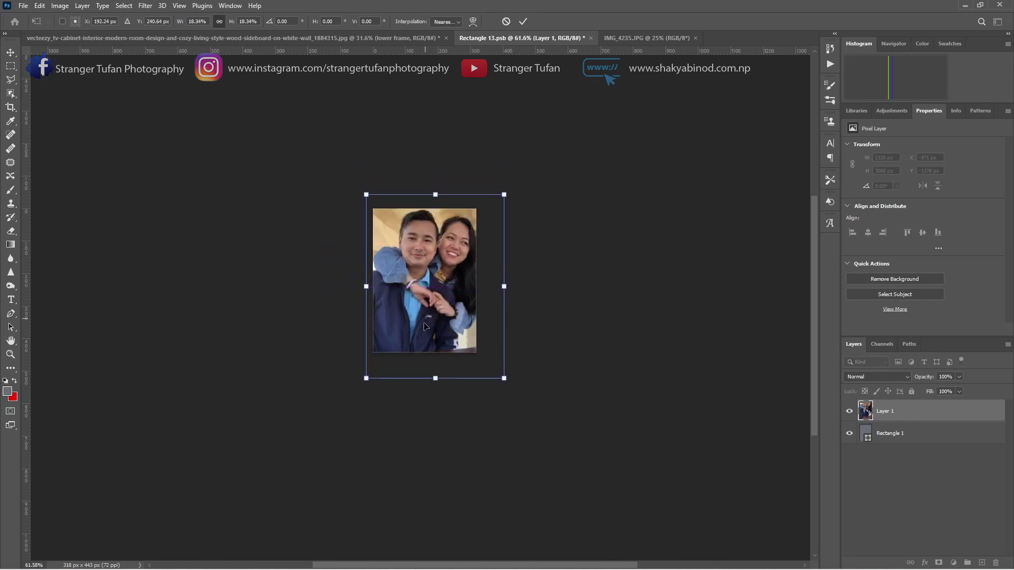
{"action": "left_click_drag", "start_coordinate": [501, 381], "coordinate": [488, 370]}
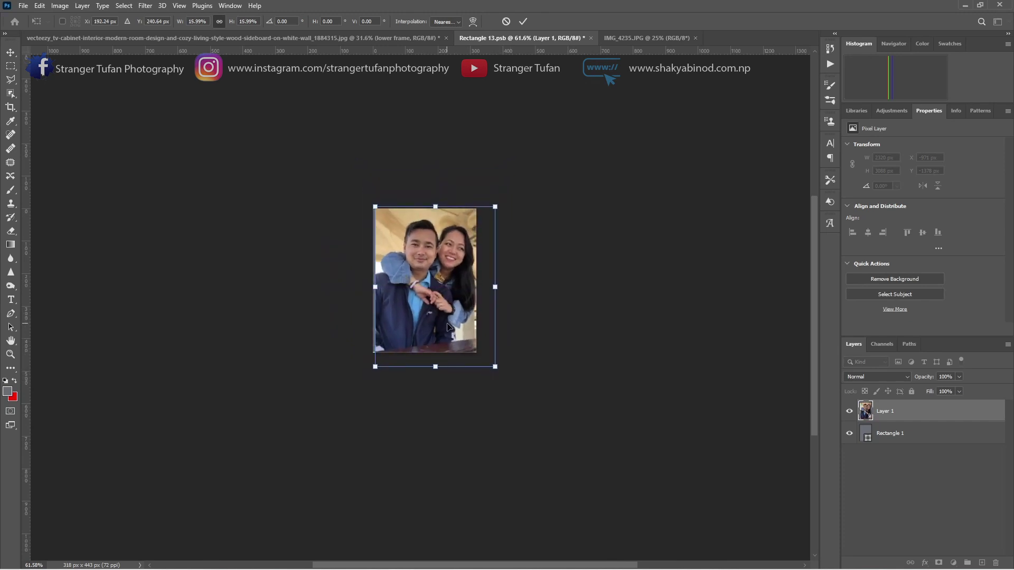
{"action": "left_click_drag", "start_coordinate": [450, 327], "coordinate": [448, 331]}
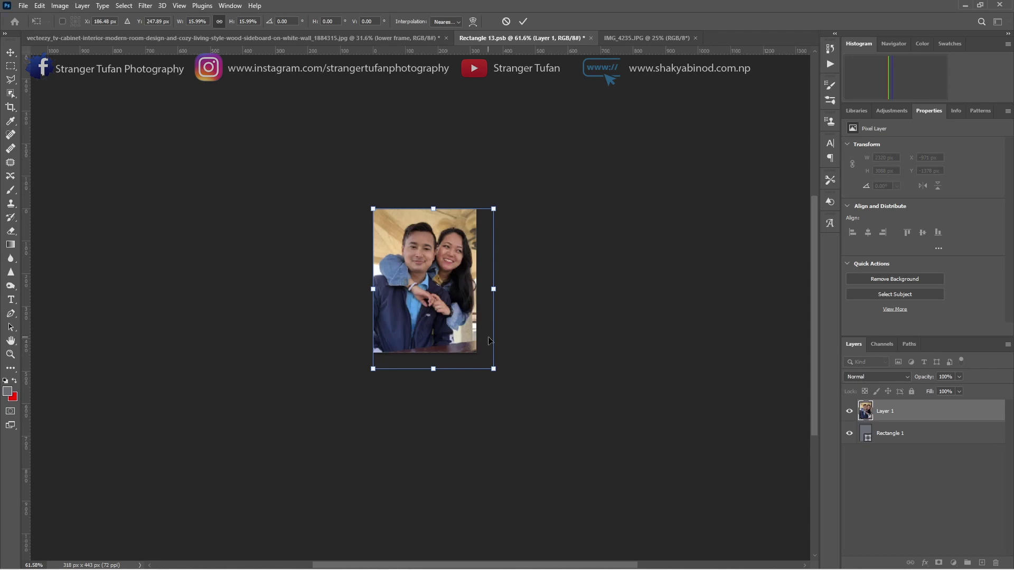
{"action": "left_click_drag", "start_coordinate": [494, 370], "coordinate": [488, 362]}
{"action": "left_click_drag", "start_coordinate": [467, 323], "coordinate": [466, 325]}
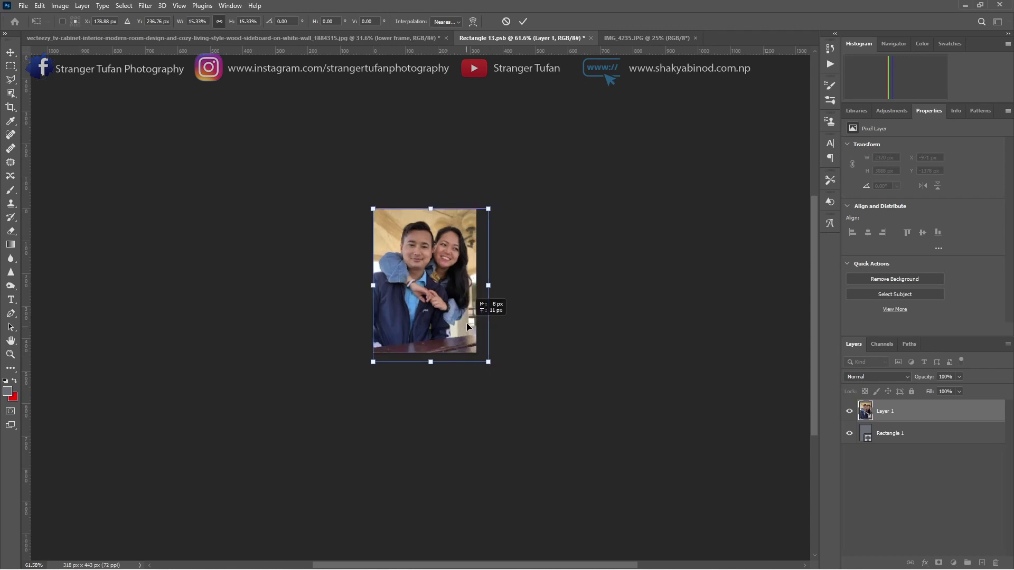
{"action": "key", "text": "Return"}
{"action": "key", "text": "u"}
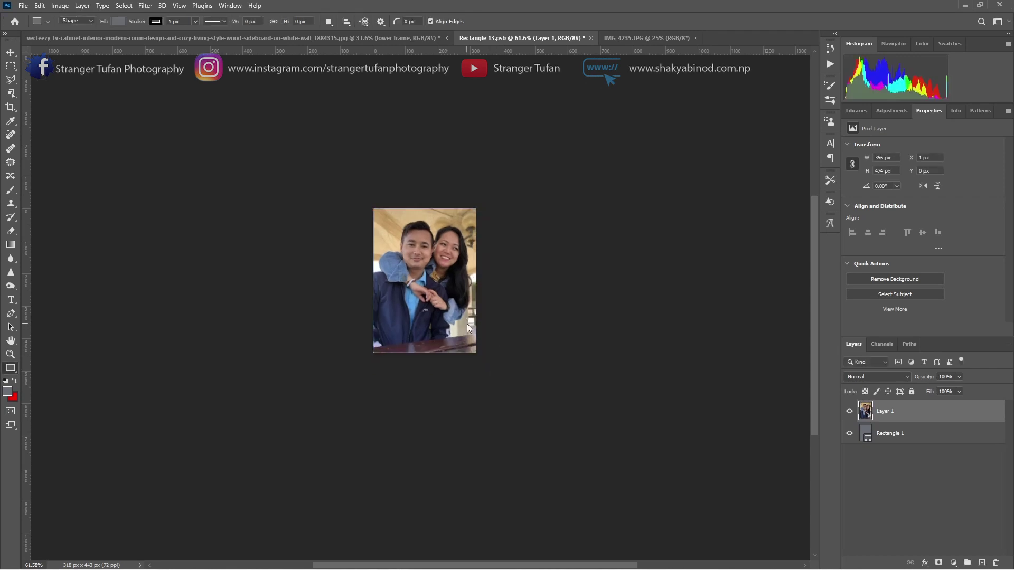
Step: Fit the view and nudge the couple photo one pixel left, down and up
{"action": "key", "text": "ctrl+0"}
{"action": "key", "text": "ctrl+t"}
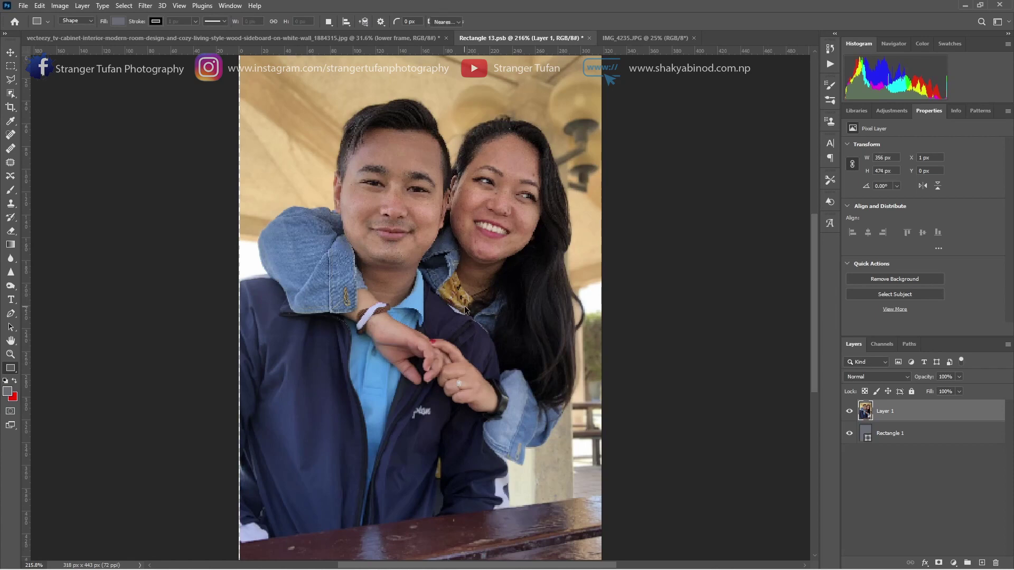
{"action": "key", "text": "ctrl+0"}
{"action": "key", "text": "alt"}
{"action": "key", "text": "Left"}
{"action": "key", "text": "Left"}
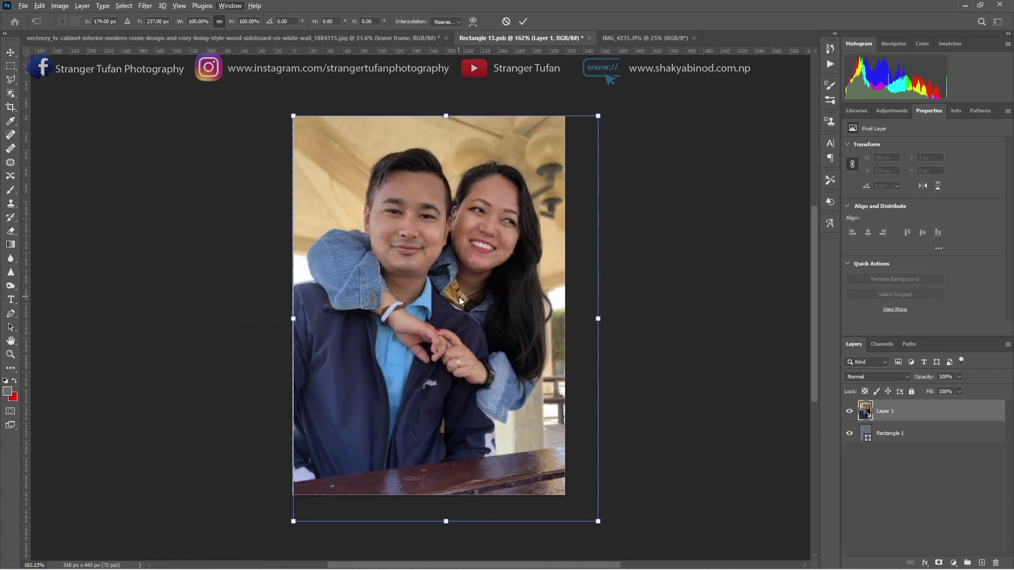
{"action": "key", "text": "Left"}
{"action": "key", "text": "Left"}
{"action": "key", "text": "Escape"}
{"action": "key", "text": "Left"}
{"action": "key", "text": "Down"}
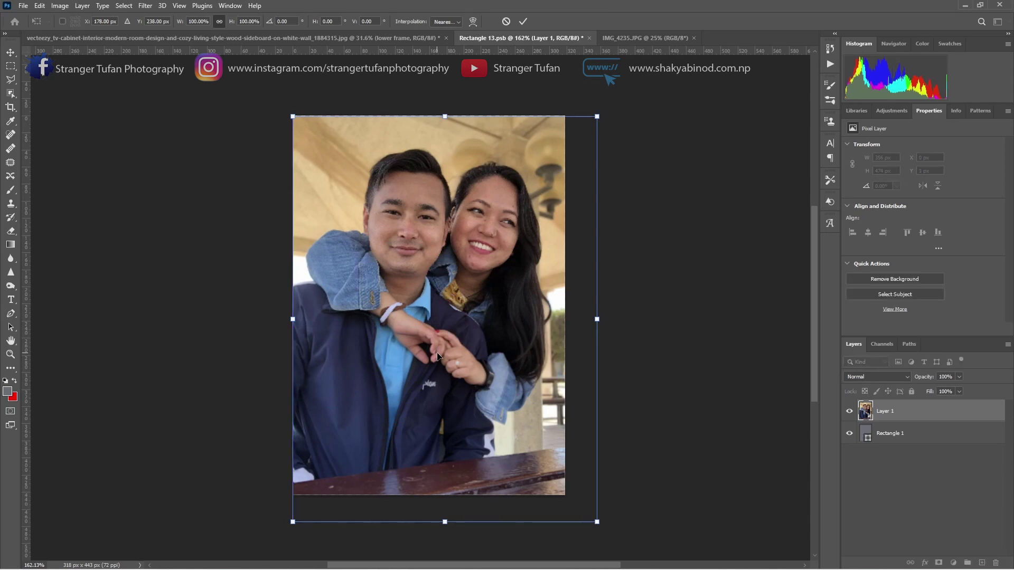
{"action": "key", "text": "Up"}
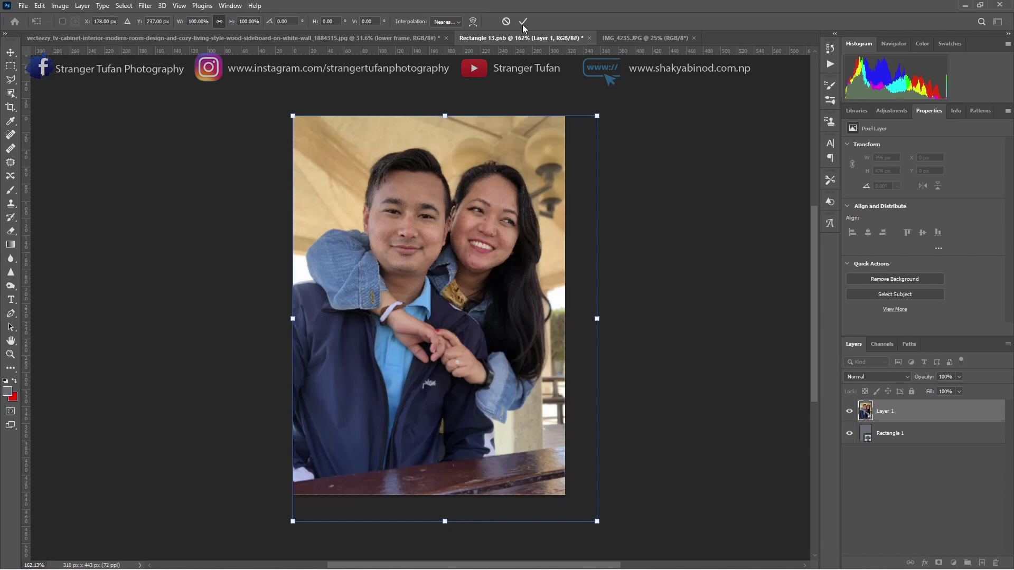
Step: Commit the transform, save Rectangle 13.psb, and close it and IMG_4235.JPG
{"action": "left_click", "coordinate": [523, 21]}
{"action": "left_click", "coordinate": [24, 6]}
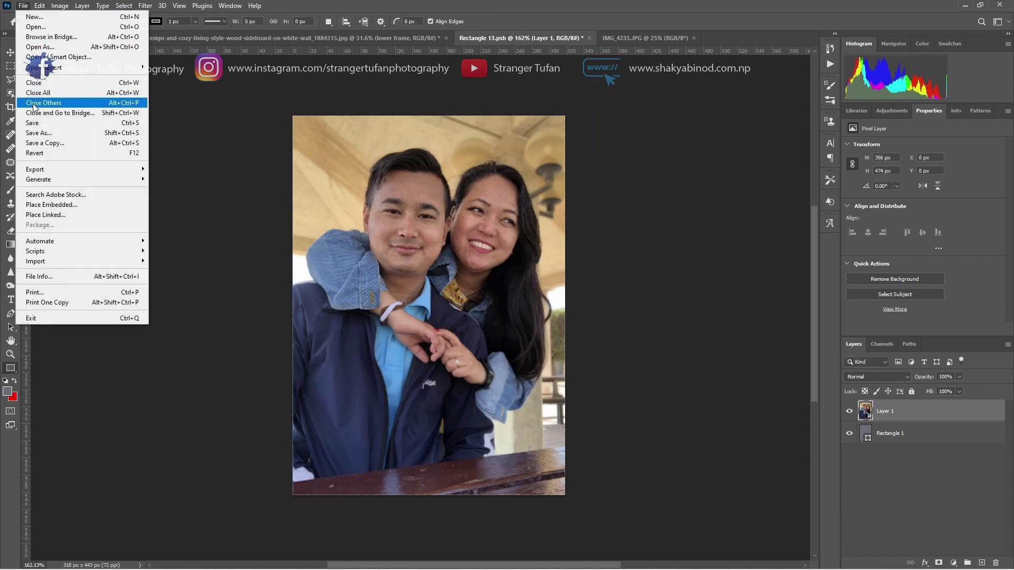
{"action": "left_click", "coordinate": [37, 122]}
{"action": "left_click", "coordinate": [618, 38]}
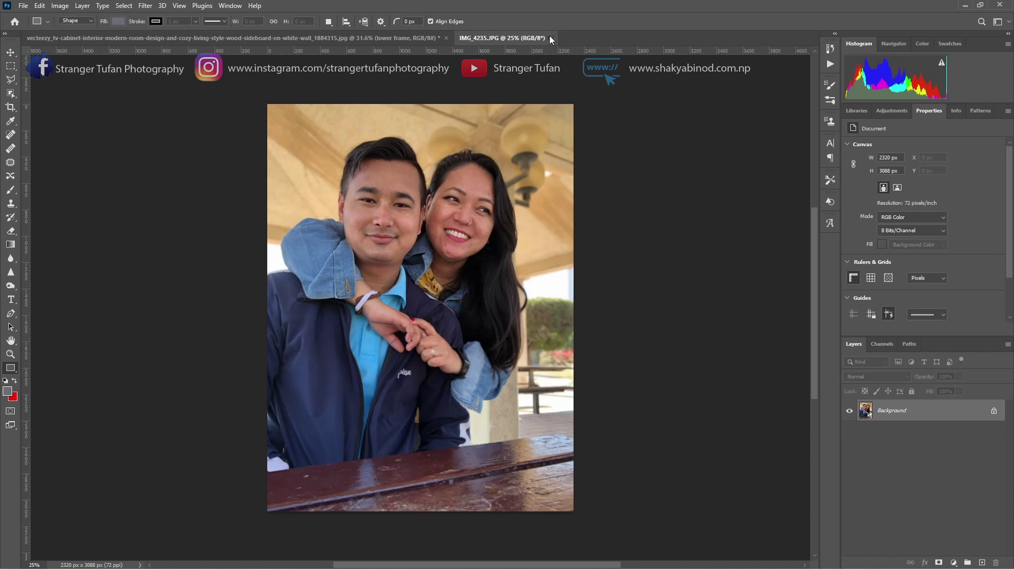
{"action": "left_click", "coordinate": [550, 38]}
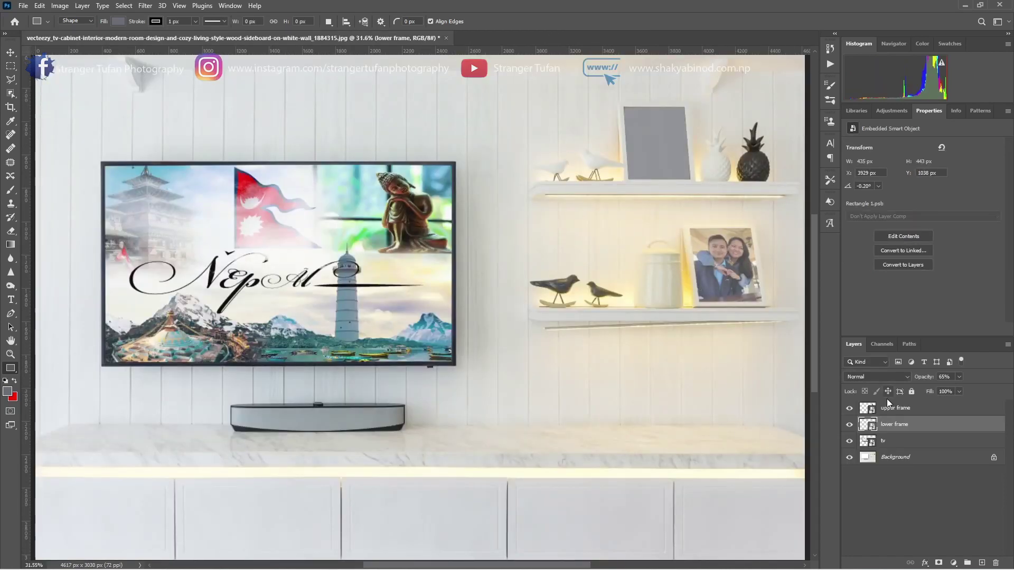
Step: Set the lower frame and upper frame layers to 100% opacity
{"action": "left_click_drag", "start_coordinate": [924, 377], "coordinate": [987, 379]}
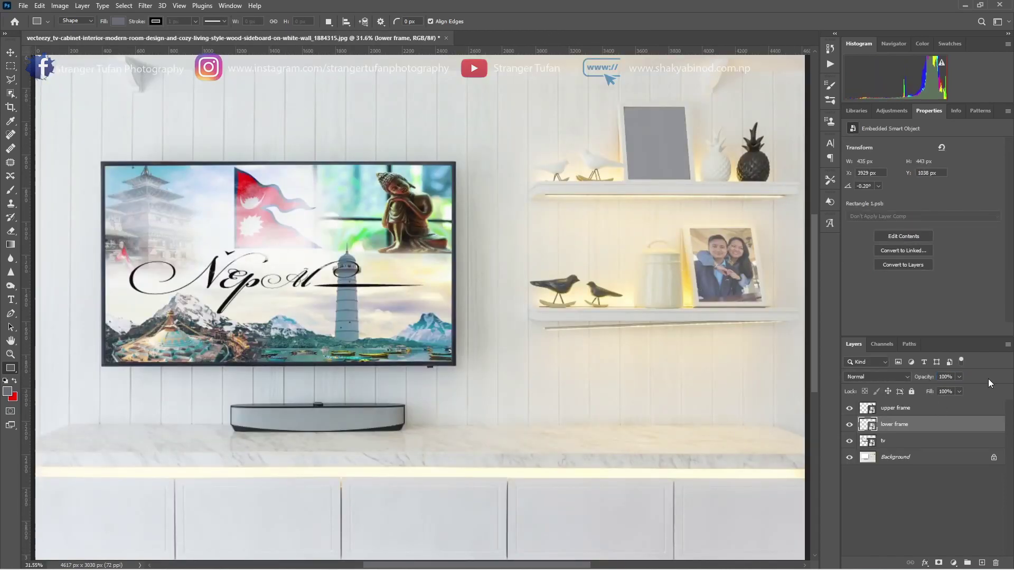
{"action": "left_click", "coordinate": [898, 408]}
{"action": "left_click_drag", "start_coordinate": [923, 376], "coordinate": [987, 378]}
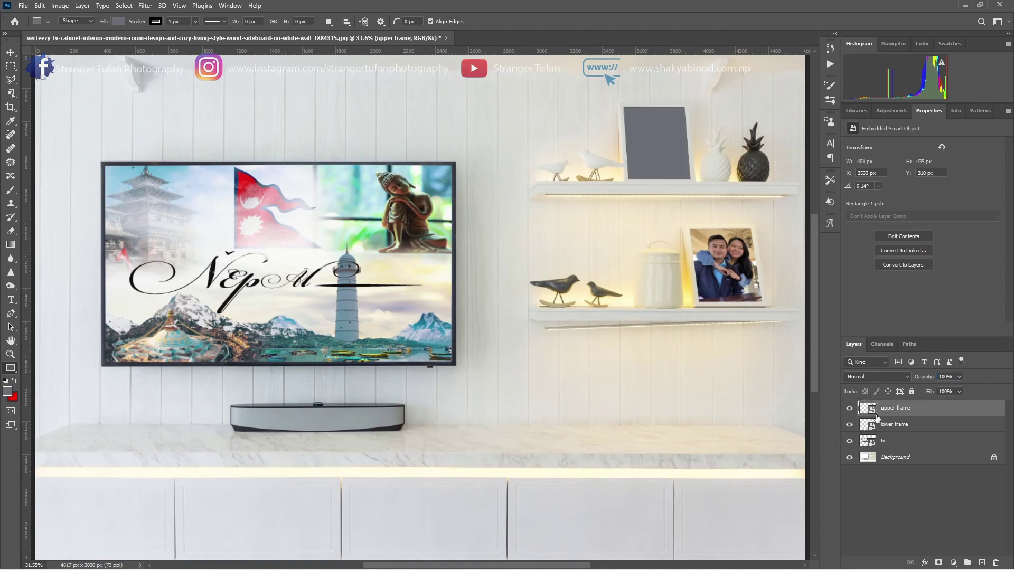
Step: Open the upper frame's contents and samyam.png, and drag the boy photo into Rectangle 14.psb
{"action": "double_click", "coordinate": [868, 409]}
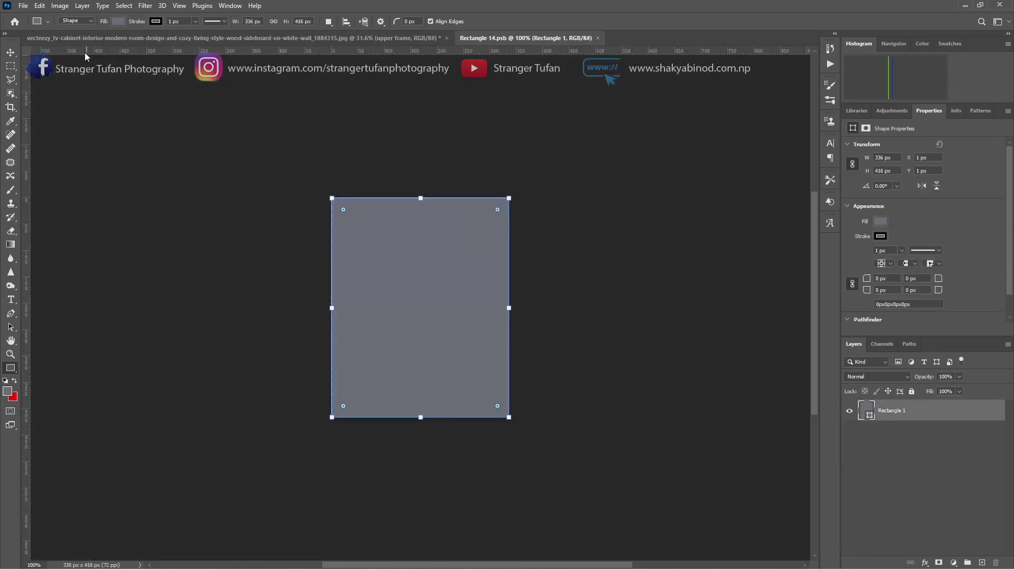
{"action": "left_click", "coordinate": [23, 5]}
{"action": "left_click", "coordinate": [32, 26]}
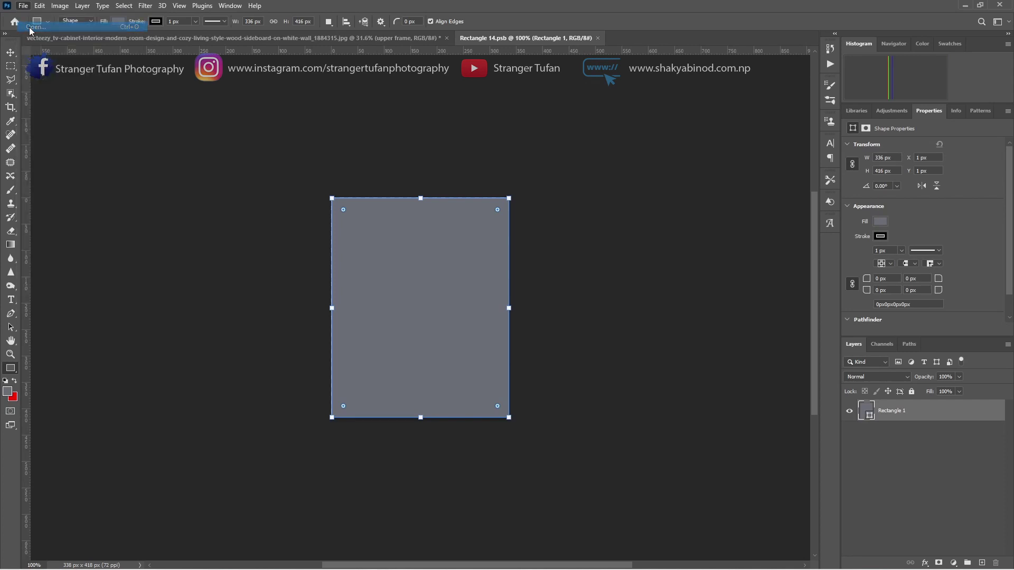
{"action": "left_click", "coordinate": [232, 106]}
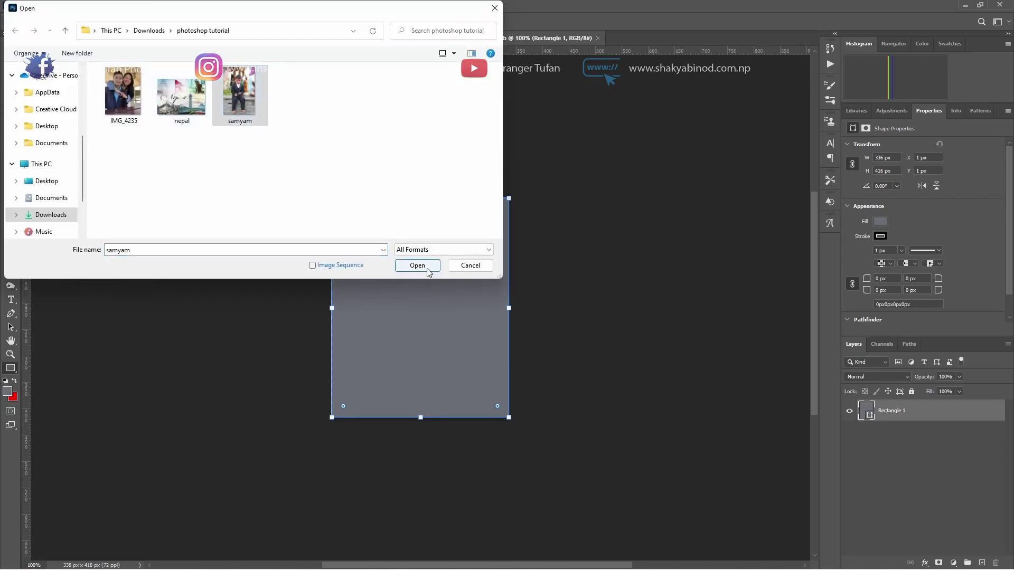
{"action": "left_click", "coordinate": [427, 267]}
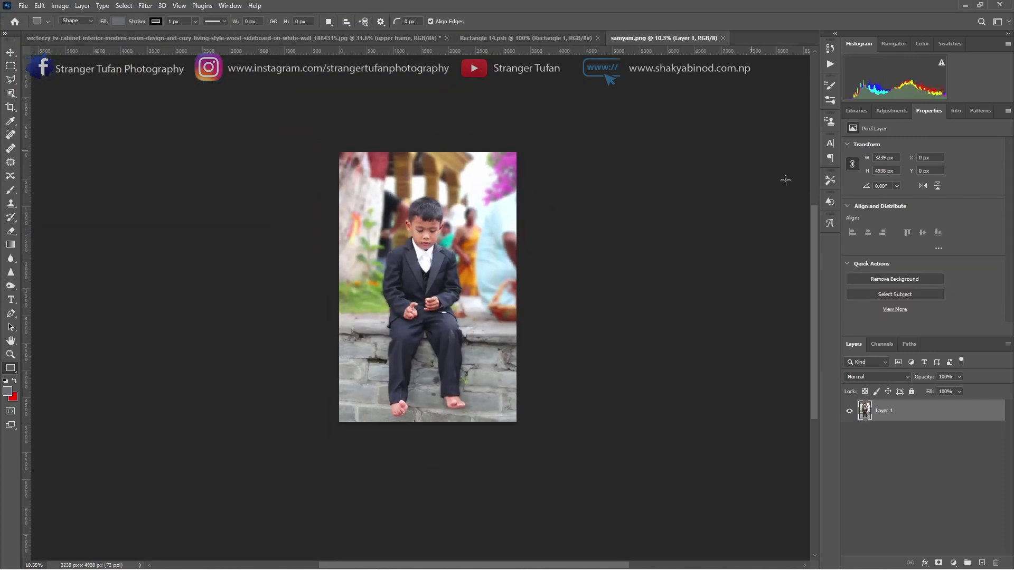
{"action": "mouse_move", "coordinate": [883, 410]}
{"action": "left_mouse_down"}
{"action": "mouse_move", "coordinate": [625, 99]}
{"action": "mouse_move", "coordinate": [420, 304]}
{"action": "left_mouse_up"}
{"action": "scroll", "coordinate": [418, 295], "scroll_direction": "down", "scroll_amount": 3}
Step: Scale the boy photo down to the frame size and commit the resize
{"action": "scroll", "coordinate": [414, 274], "scroll_direction": "down", "scroll_amount": 3}
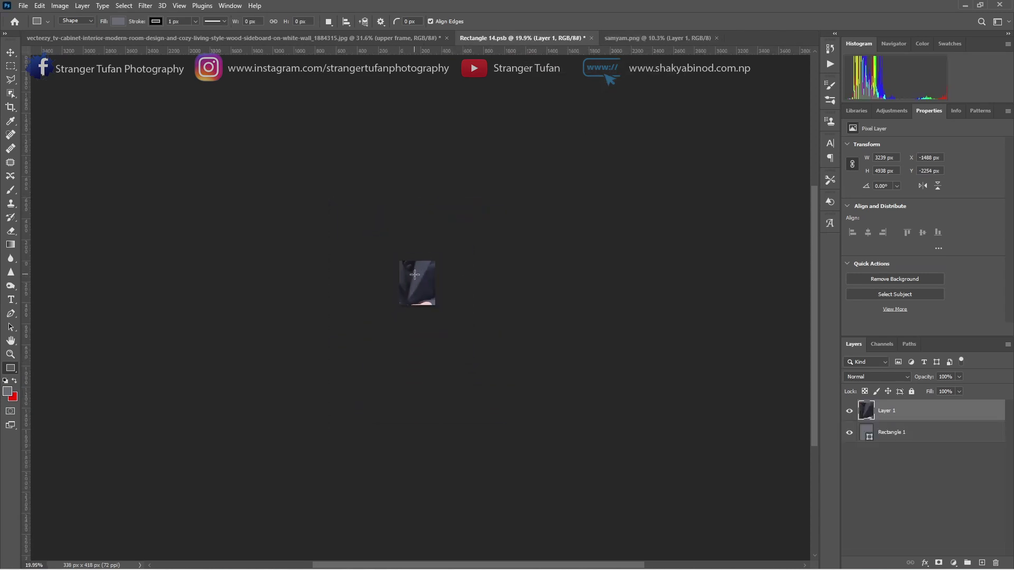
{"action": "key", "text": "ctrl+t"}
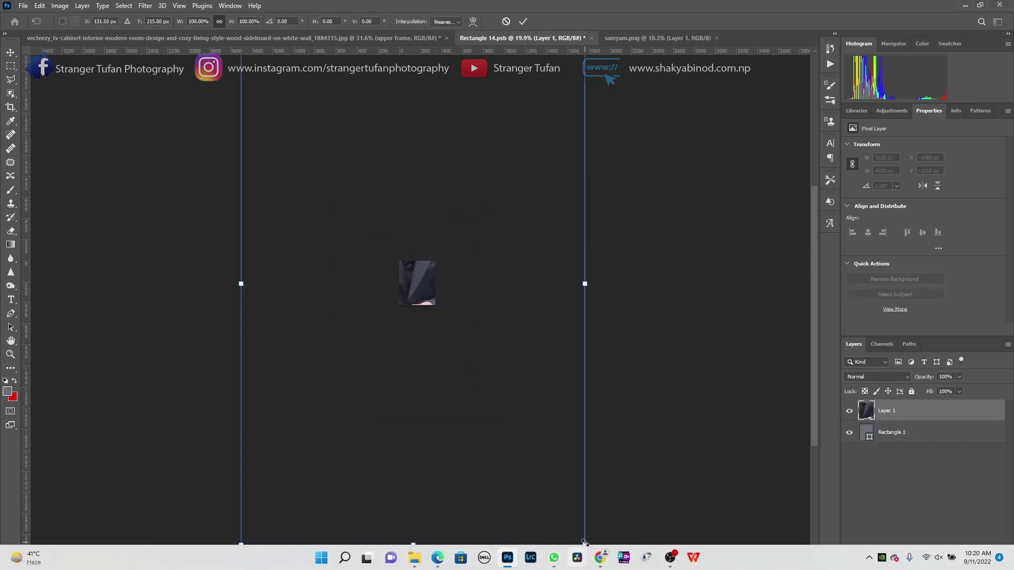
{"action": "left_click_drag", "start_coordinate": [585, 544], "coordinate": [436, 319]}
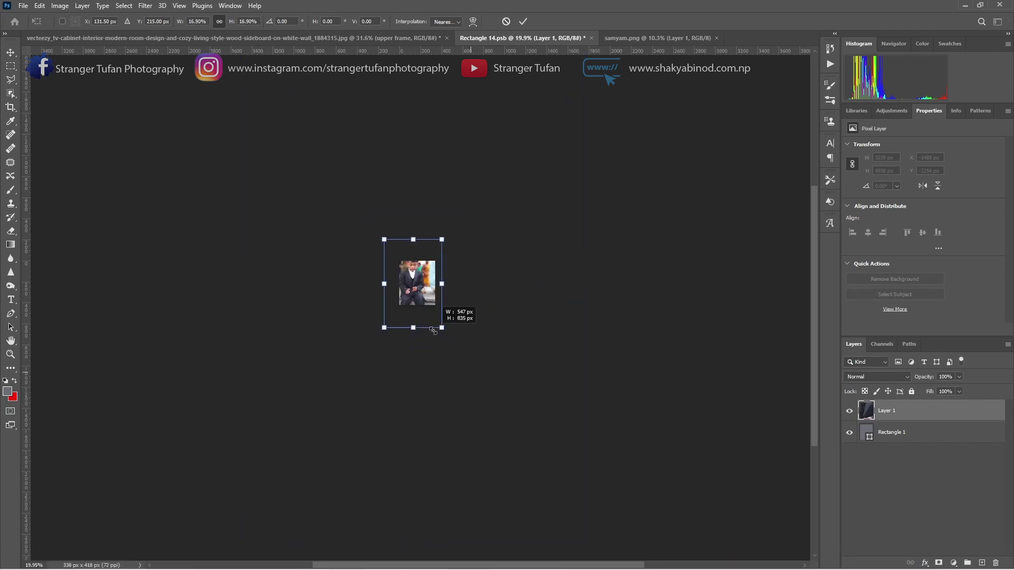
{"action": "scroll", "coordinate": [433, 303], "scroll_direction": "up", "scroll_amount": 4}
{"action": "scroll", "coordinate": [417, 298], "scroll_direction": "up", "scroll_amount": 1}
{"action": "scroll", "coordinate": [412, 296], "scroll_direction": "up", "scroll_amount": 1}
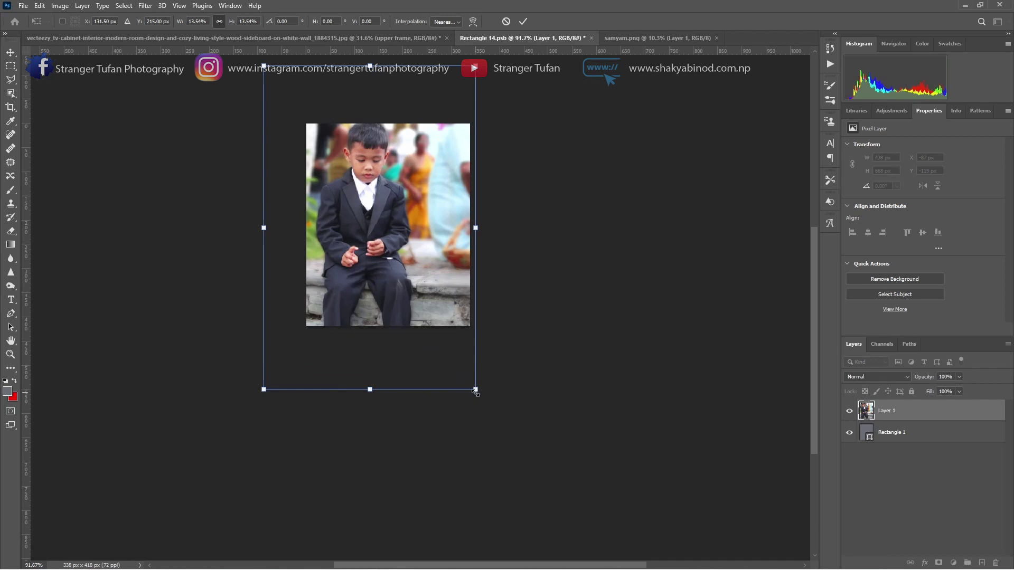
{"action": "mouse_move", "coordinate": [476, 390]}
{"action": "left_mouse_down"}
{"action": "mouse_move", "coordinate": [458, 380]}
{"action": "mouse_move", "coordinate": [449, 331]}
{"action": "mouse_move", "coordinate": [469, 360]}
{"action": "left_mouse_up"}
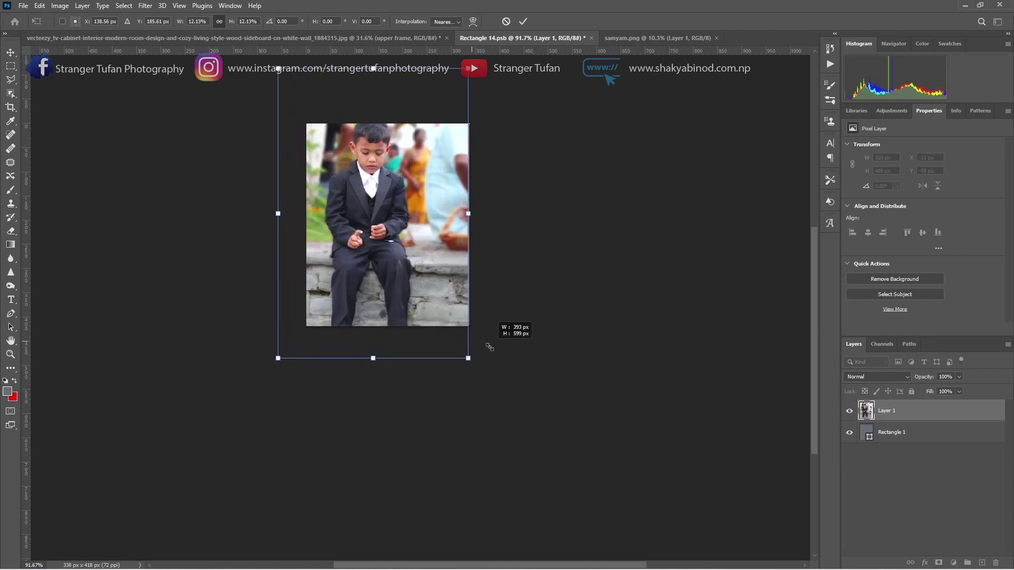
{"action": "key", "text": "Return"}
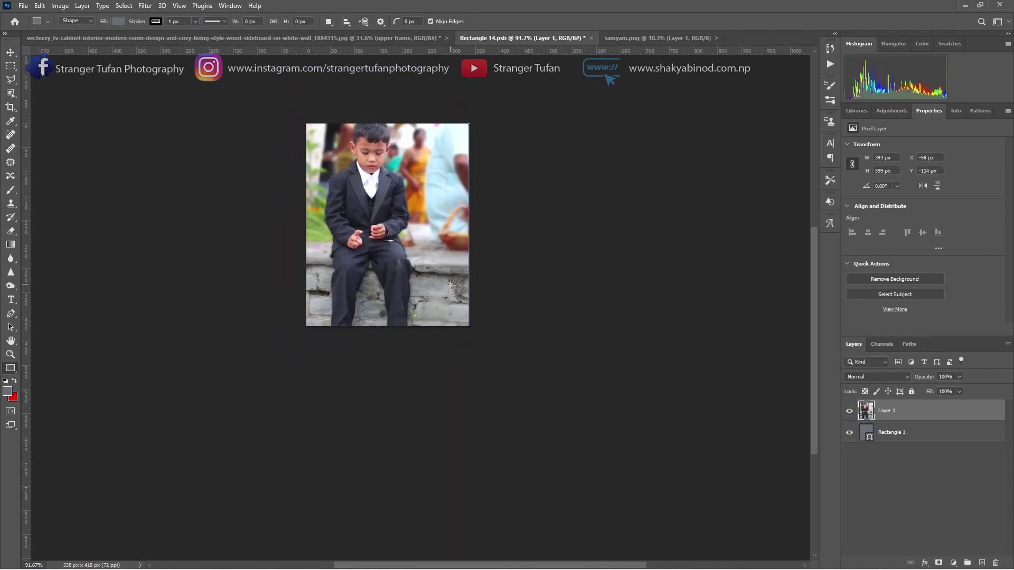
Step: Shrink the boy photo slightly, shift it right, and dismiss the accidental new-rectangle prompt
{"action": "key", "text": "ctrl+t"}
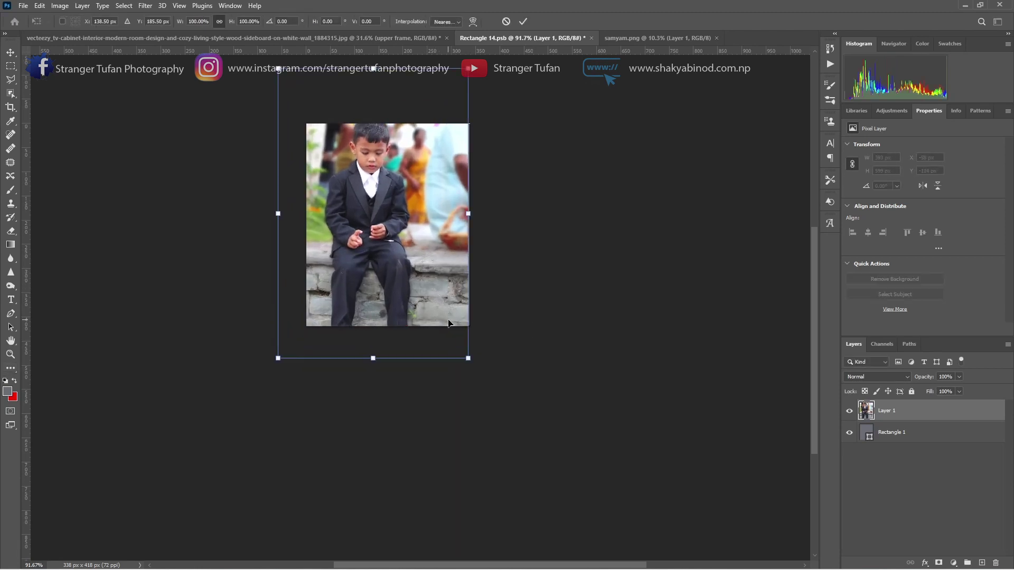
{"action": "left_click_drag", "start_coordinate": [469, 356], "coordinate": [453, 337]}
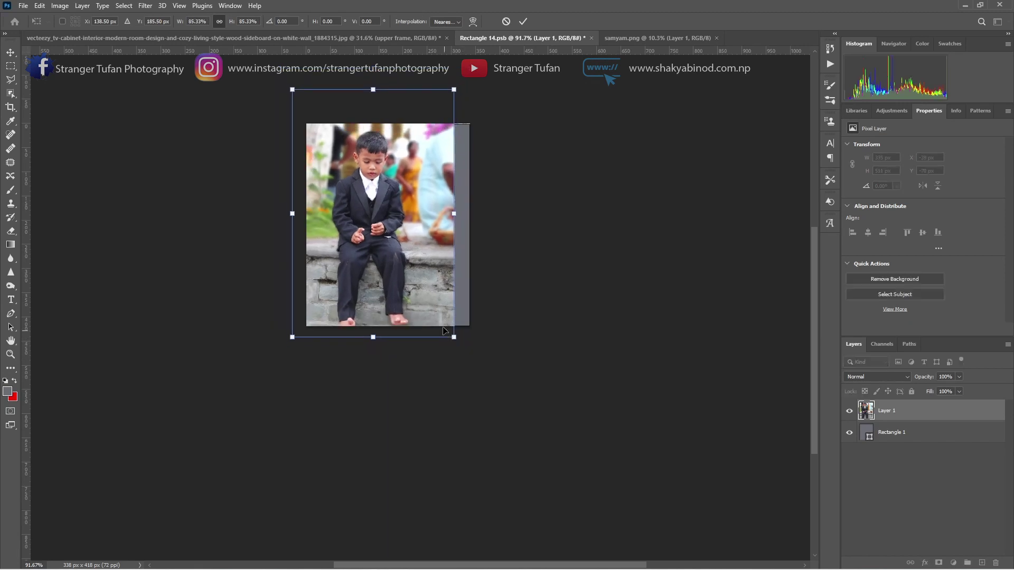
{"action": "left_click_drag", "start_coordinate": [417, 248], "coordinate": [426, 247]}
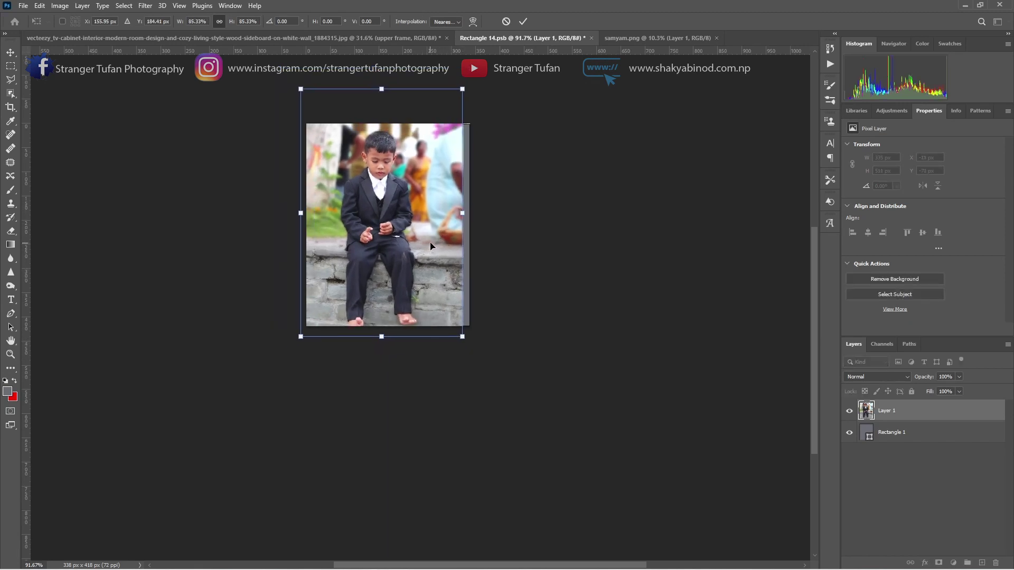
{"action": "key", "text": "Return"}
{"action": "left_click", "coordinate": [467, 217]}
{"action": "left_click", "coordinate": [524, 238]}
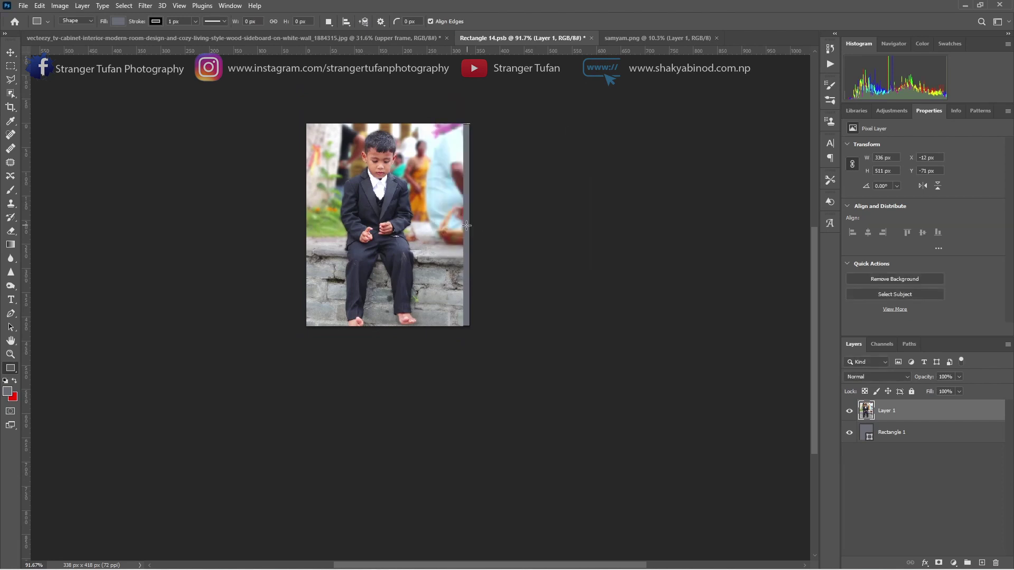
Step: Stretch, nudge and widen the boy photo to the frame edges, then commit
{"action": "key", "text": "ctrl+t"}
{"action": "left_click_drag", "start_coordinate": [462, 213], "coordinate": [470, 213]}
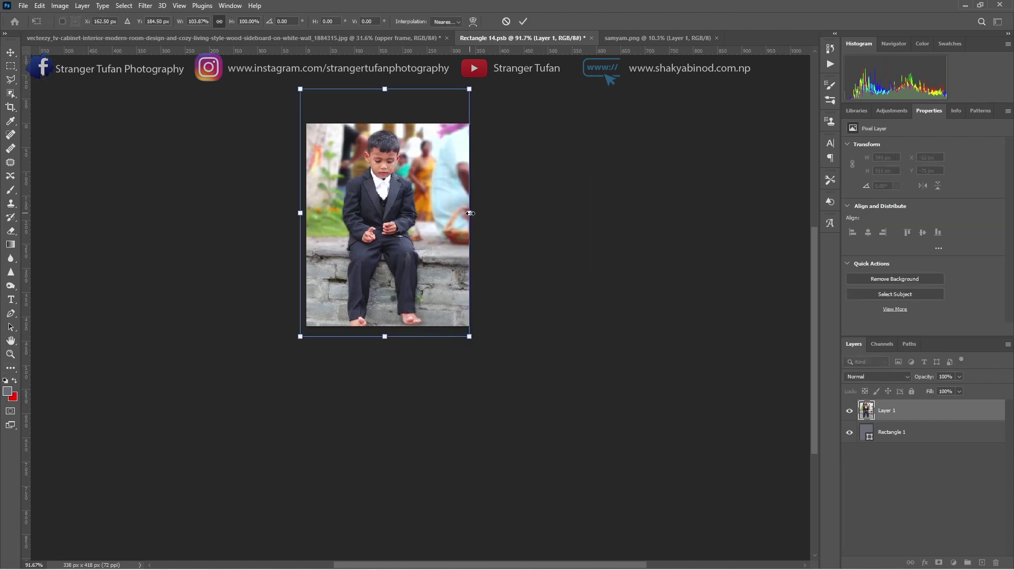
{"action": "left_click_drag", "start_coordinate": [388, 293], "coordinate": [386, 288]}
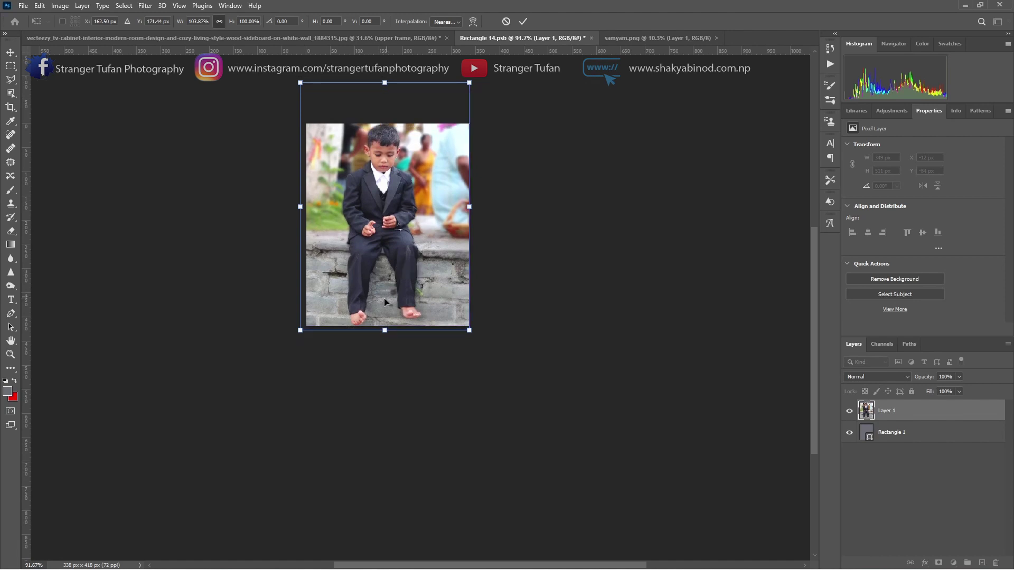
{"action": "left_click_drag", "start_coordinate": [385, 331], "coordinate": [384, 327]}
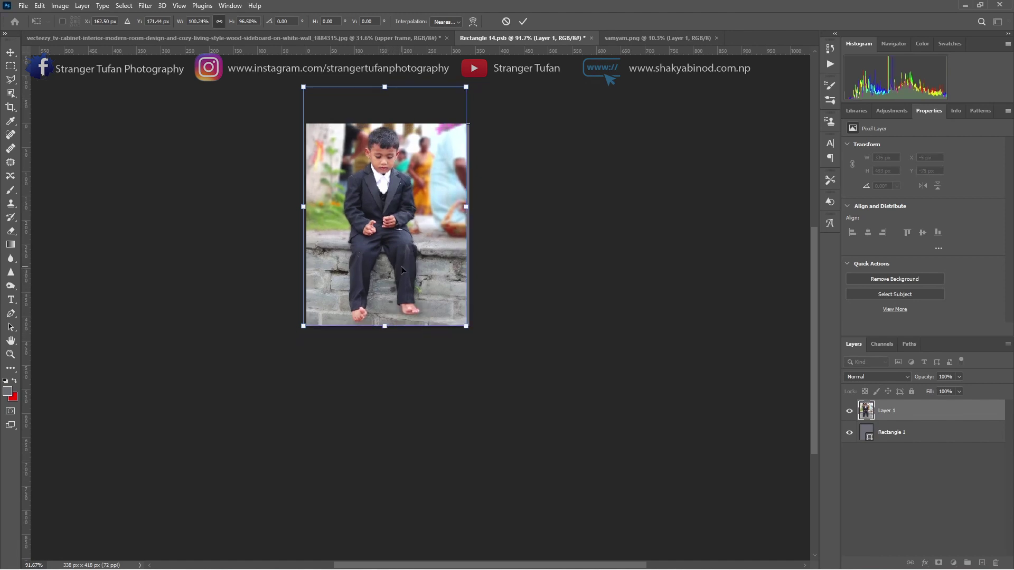
{"action": "left_click_drag", "start_coordinate": [471, 207], "coordinate": [471, 208]}
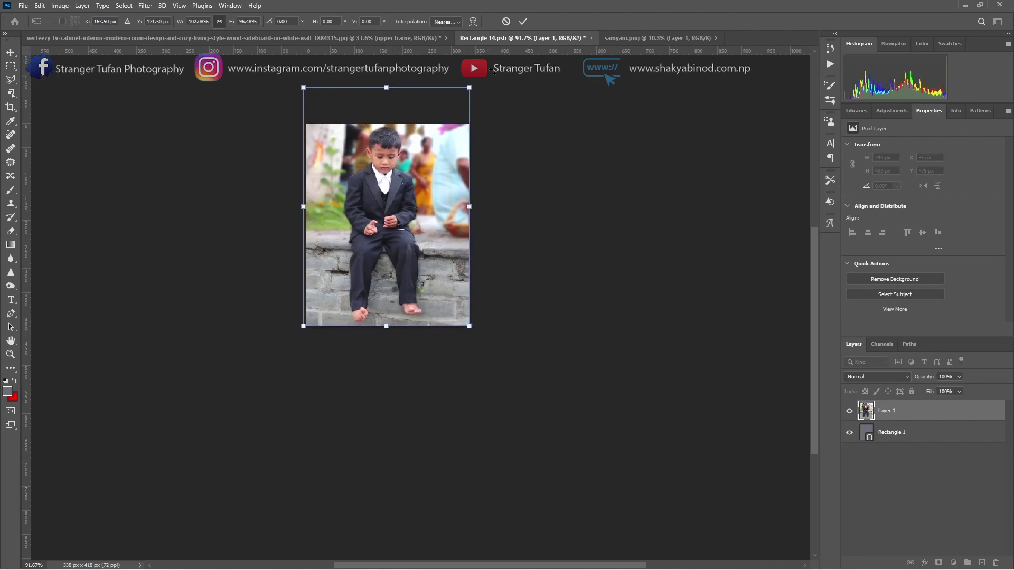
{"action": "left_click", "coordinate": [525, 21]}
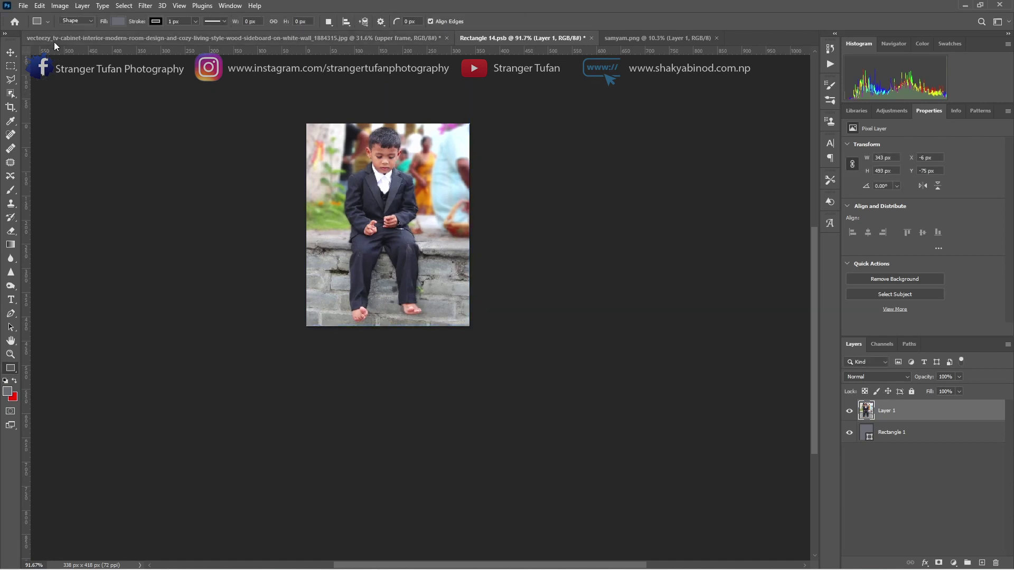
{"action": "left_click", "coordinate": [23, 7]}
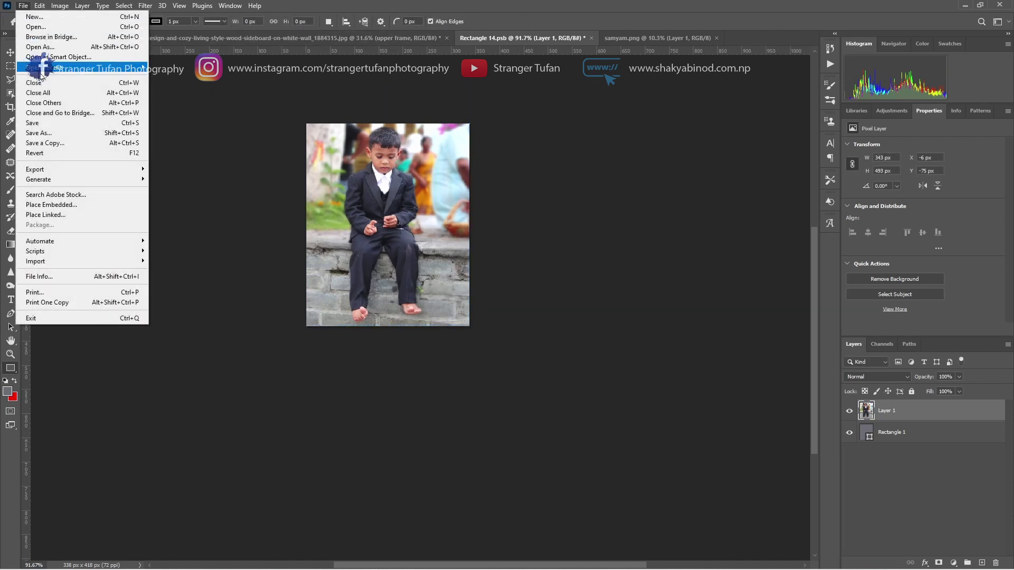
Step: Save Rectangle 14.psb, close it and samyam.png, and duplicate the Background layer
{"action": "left_click", "coordinate": [37, 122]}
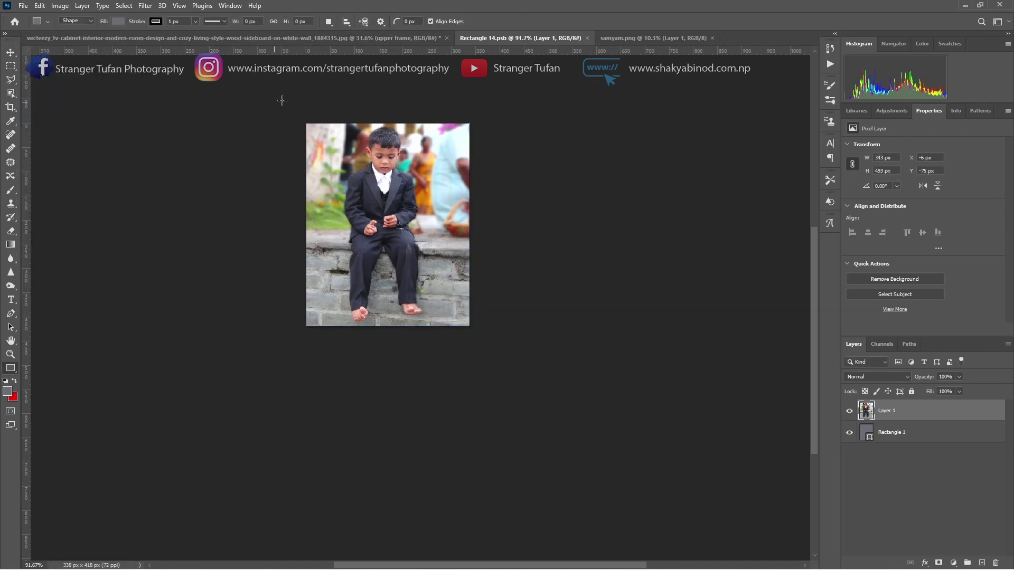
{"action": "left_click", "coordinate": [586, 38]}
{"action": "left_click", "coordinate": [572, 38]}
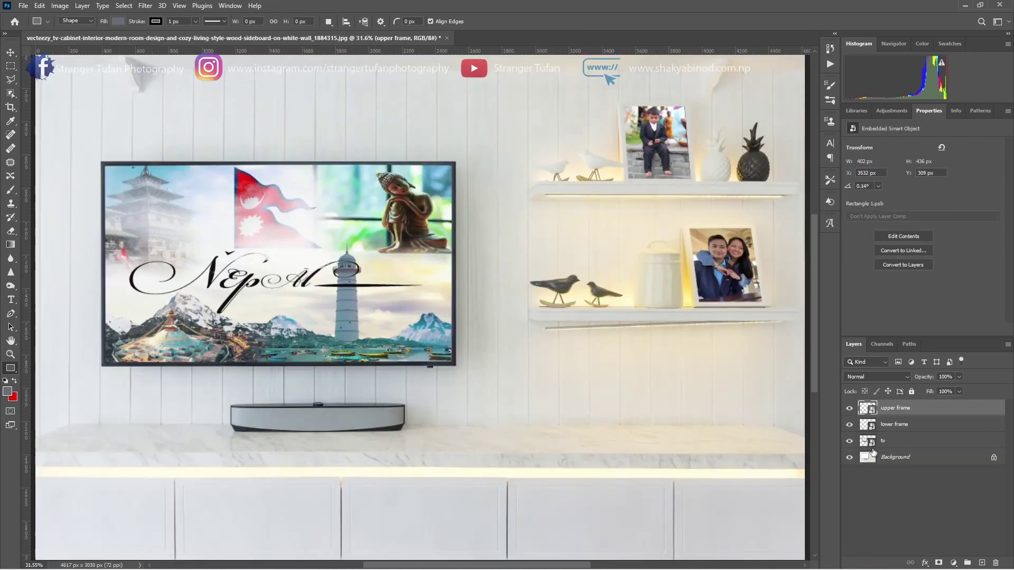
{"action": "left_click_drag", "start_coordinate": [921, 460], "coordinate": [980, 560]}
Step: Move Background copy to the top and set it to Multiply at 50% opacity
{"action": "left_click_drag", "start_coordinate": [899, 456], "coordinate": [892, 402]}
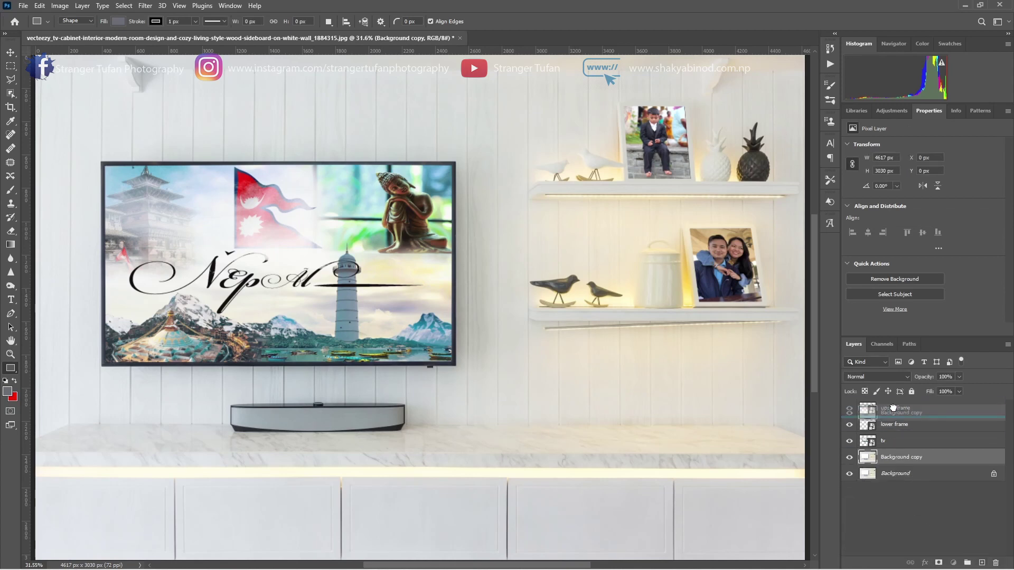
{"action": "left_click", "coordinate": [885, 377]}
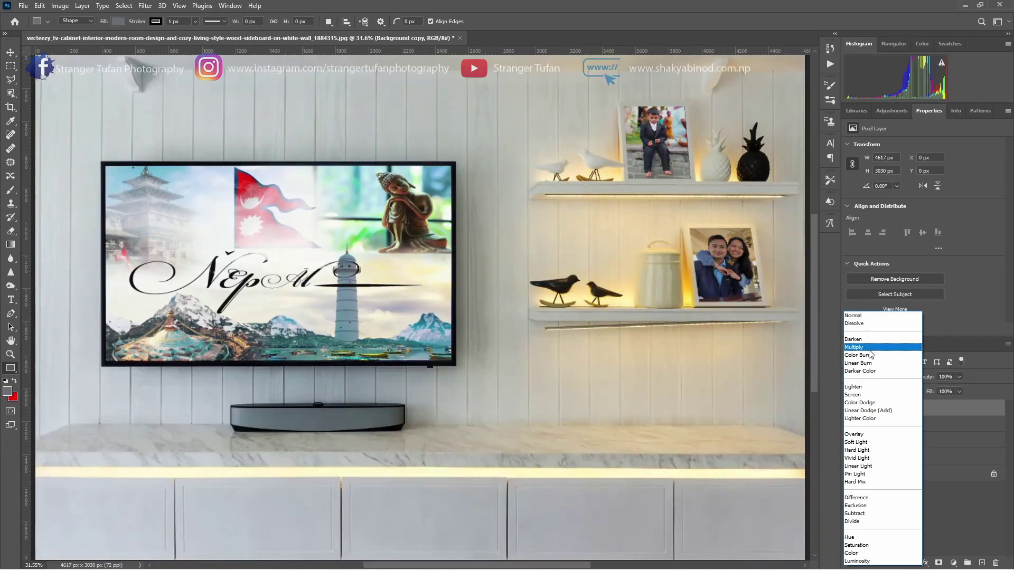
{"action": "left_click", "coordinate": [869, 347]}
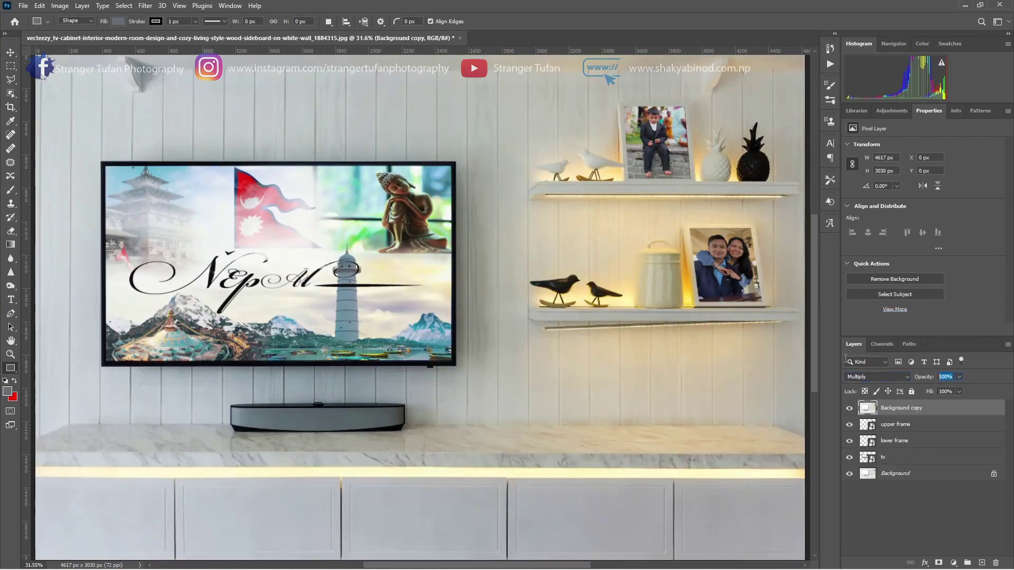
{"action": "type", "text": "50"}
{"action": "key", "text": "Return"}
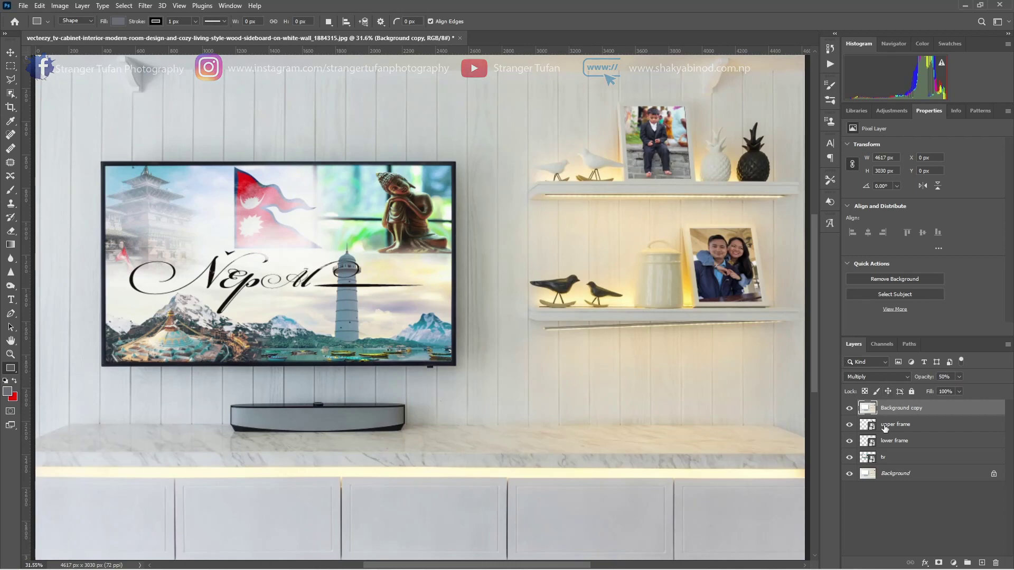
Step: Toggle the added layers' visibility to compare before and after
{"action": "left_click", "coordinate": [848, 474], "text": "alt"}
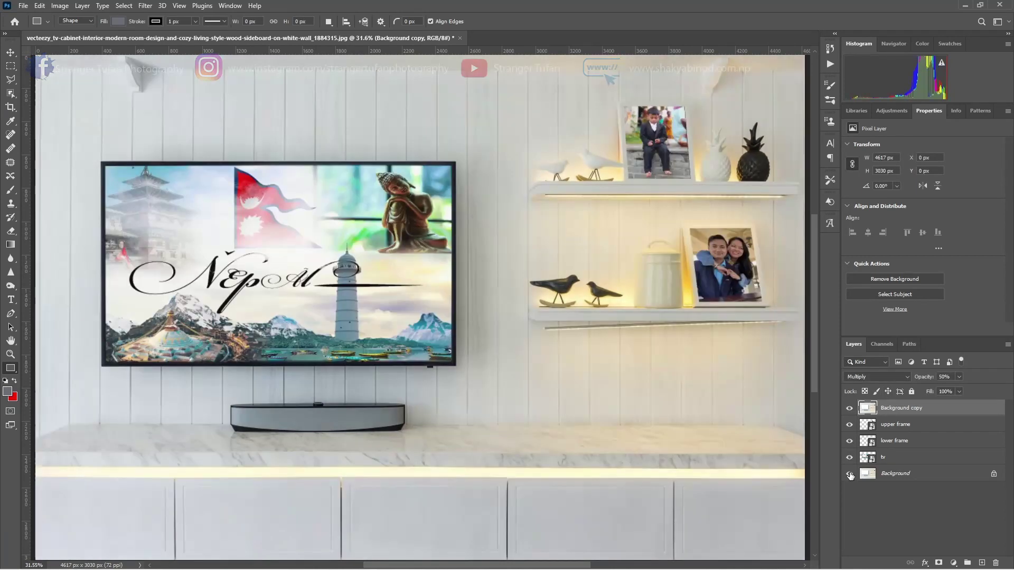
{"action": "left_click", "coordinate": [849, 474], "text": "alt"}
{"action": "left_click", "coordinate": [849, 474], "text": "alt"}
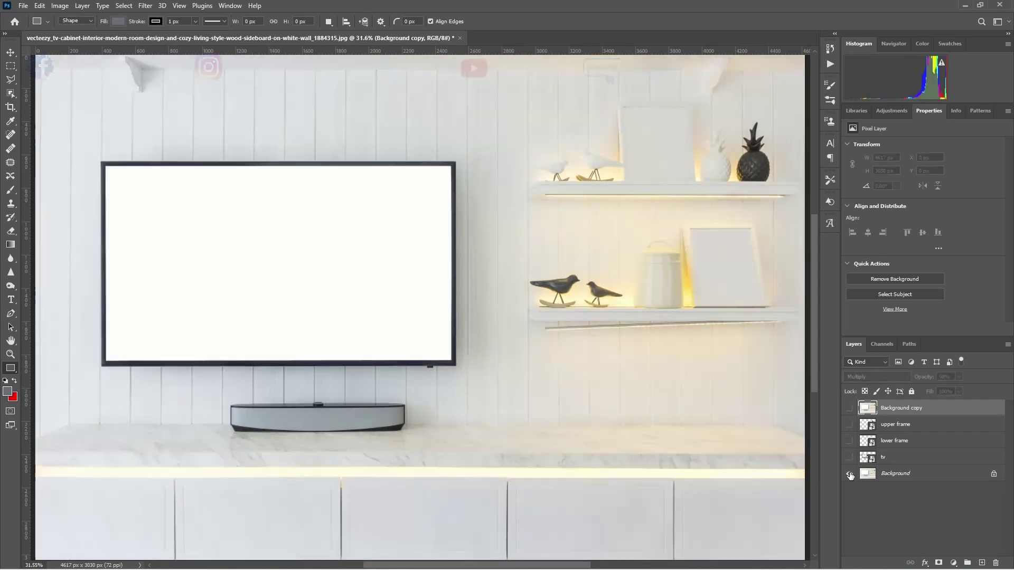